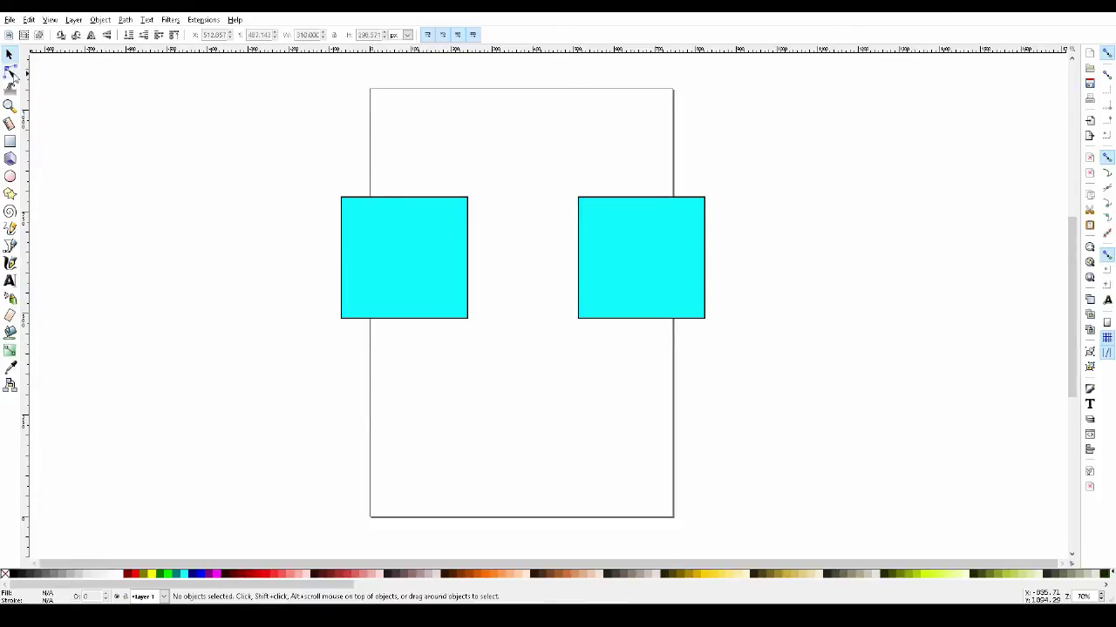
Switch to the Node tool to edit shapes node by node
click(11, 73)
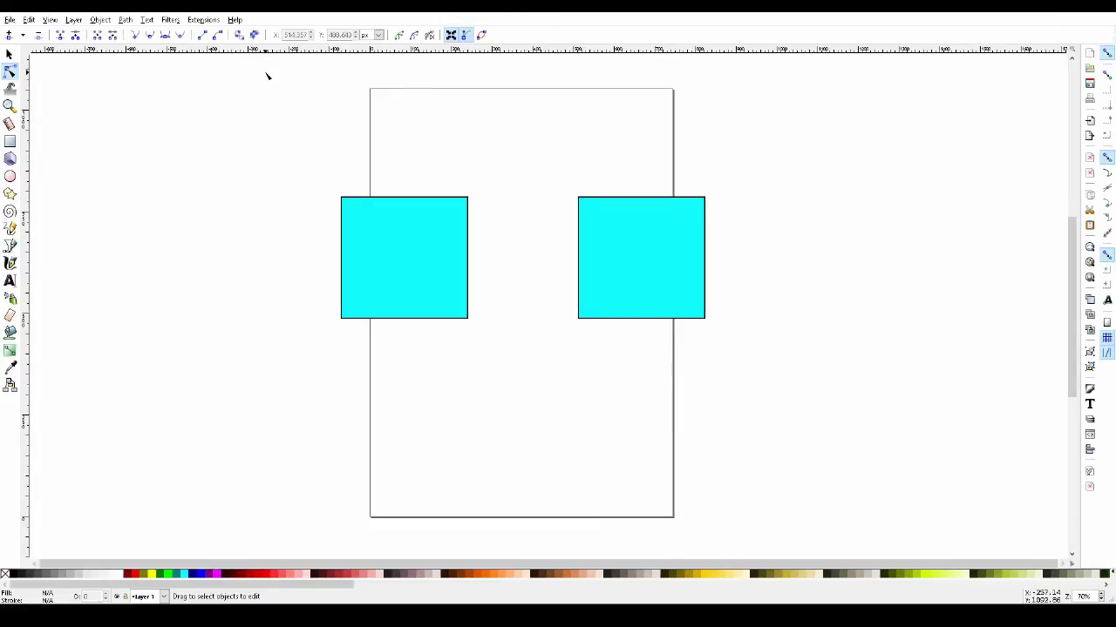
Convert the left cyan square to a path with Object to Path, then select the right square
click(407, 242)
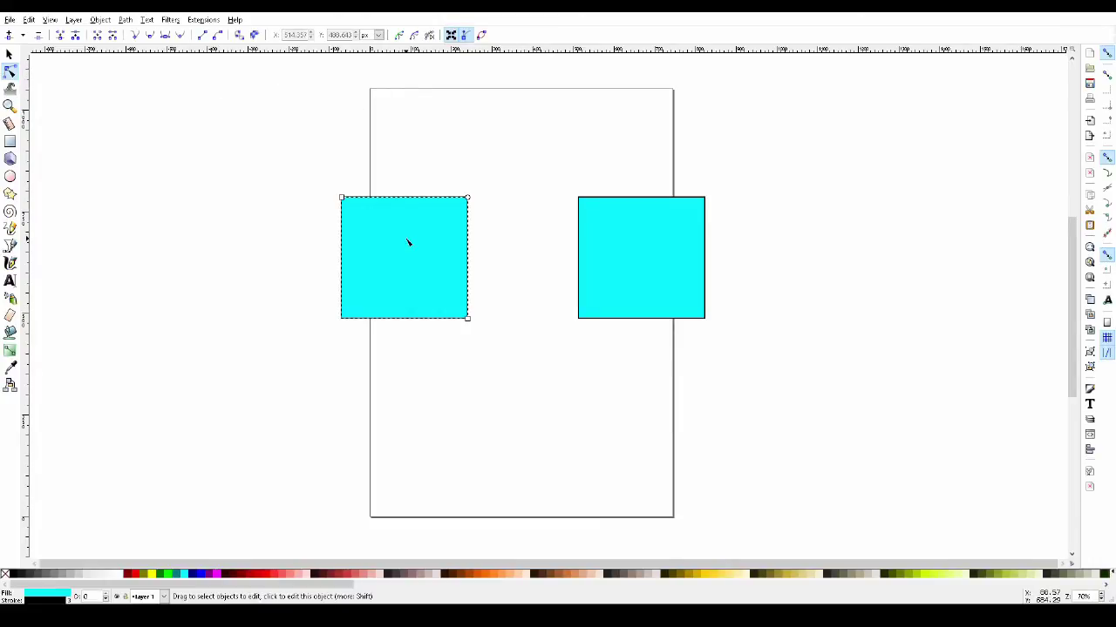
click(237, 39)
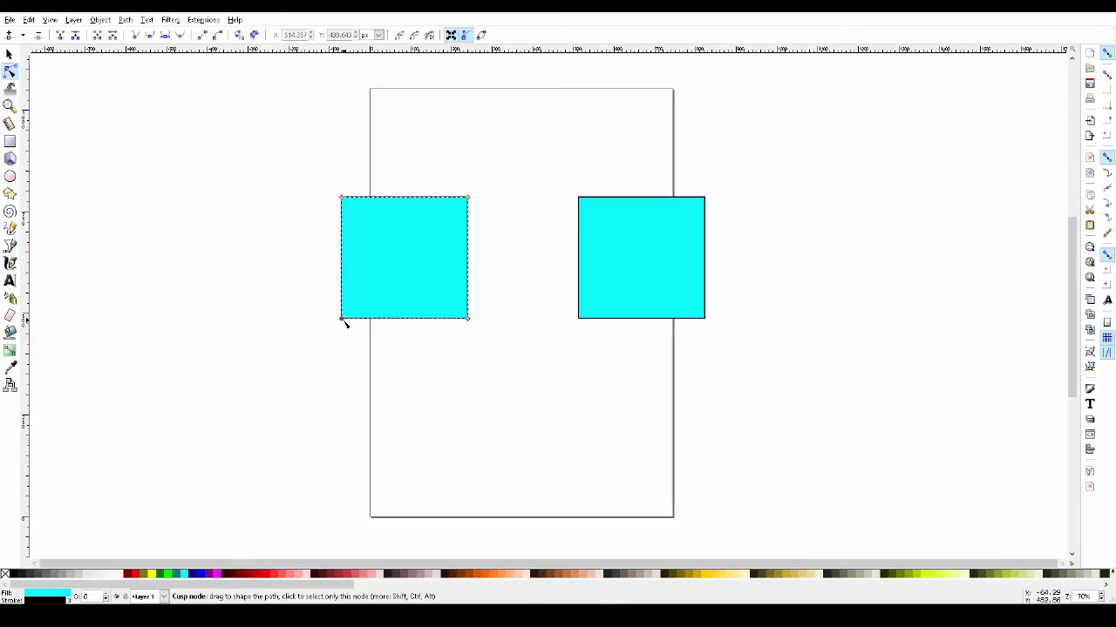
click(637, 236)
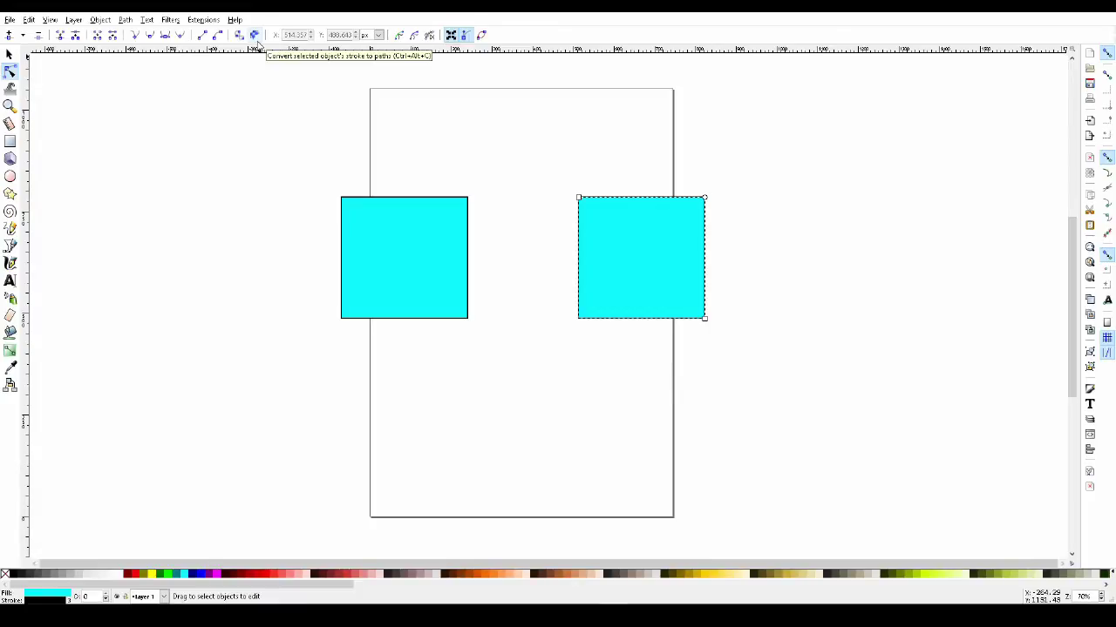
Convert the right square's stroke to a path and drag its four inner corners inward
click(255, 35)
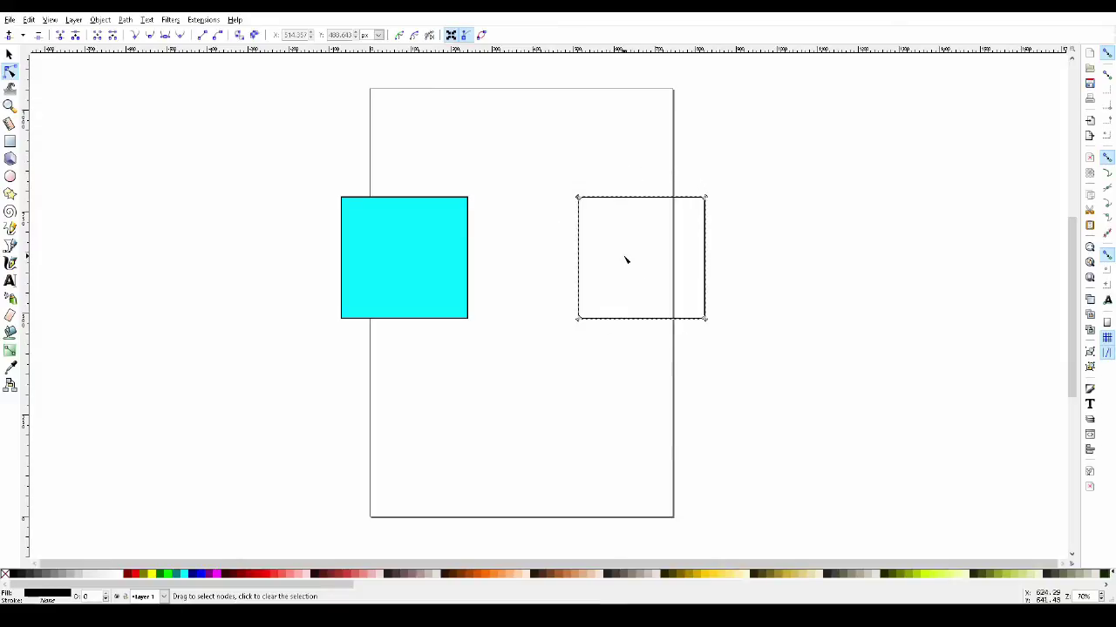
drag(578, 198, 589, 213)
drag(705, 198, 691, 211)
drag(706, 319, 692, 300)
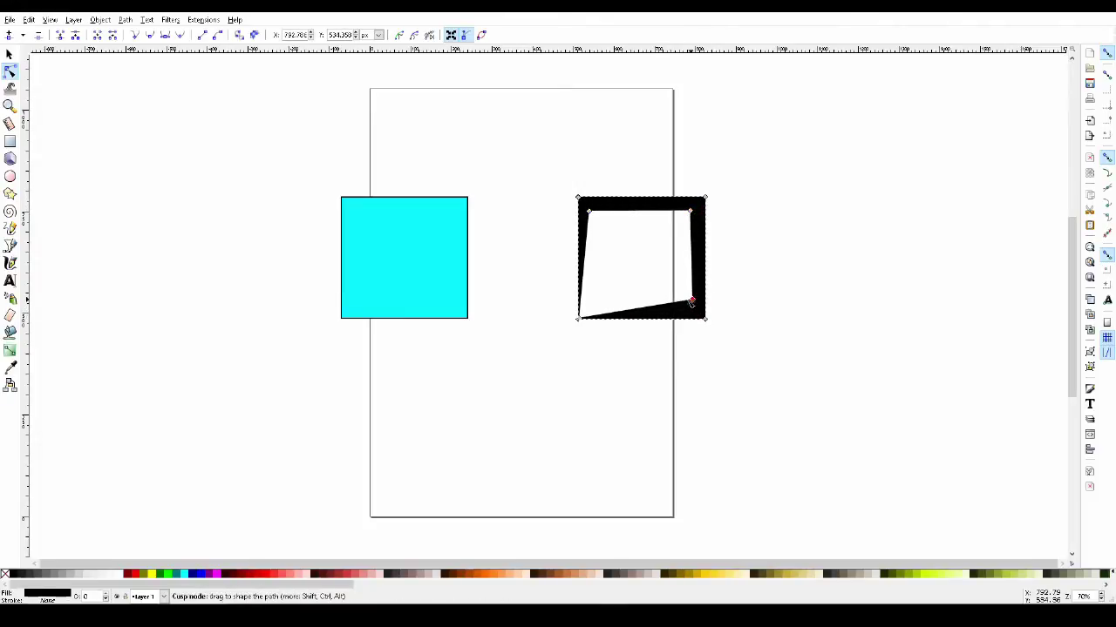
drag(579, 319, 592, 302)
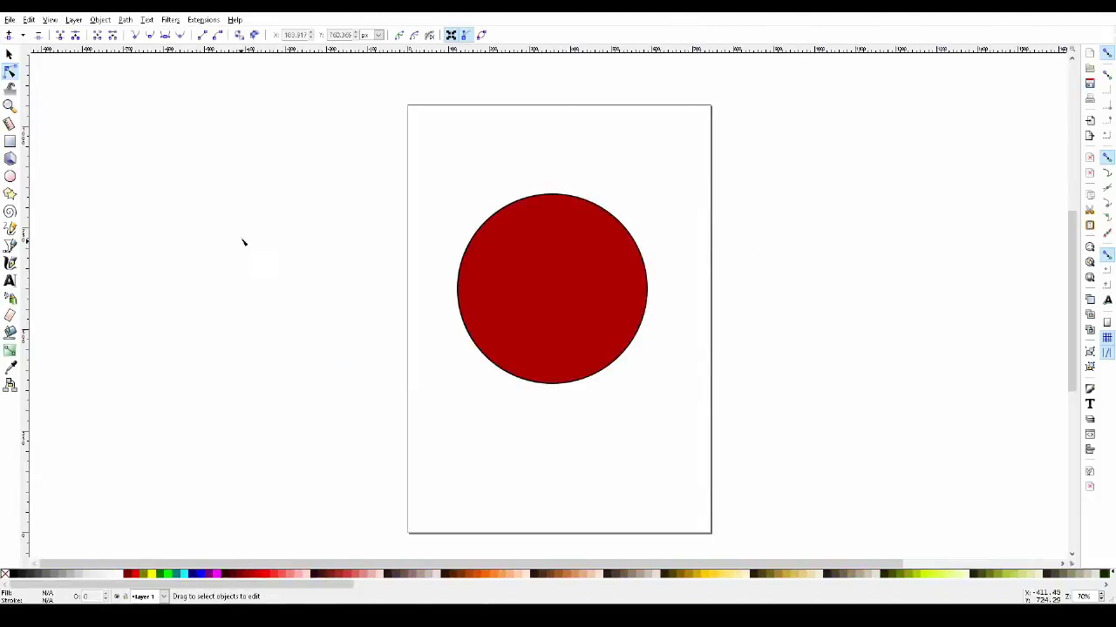
Convert the red circle to a path, then add a node on its upper-left arc and delete it
click(561, 280)
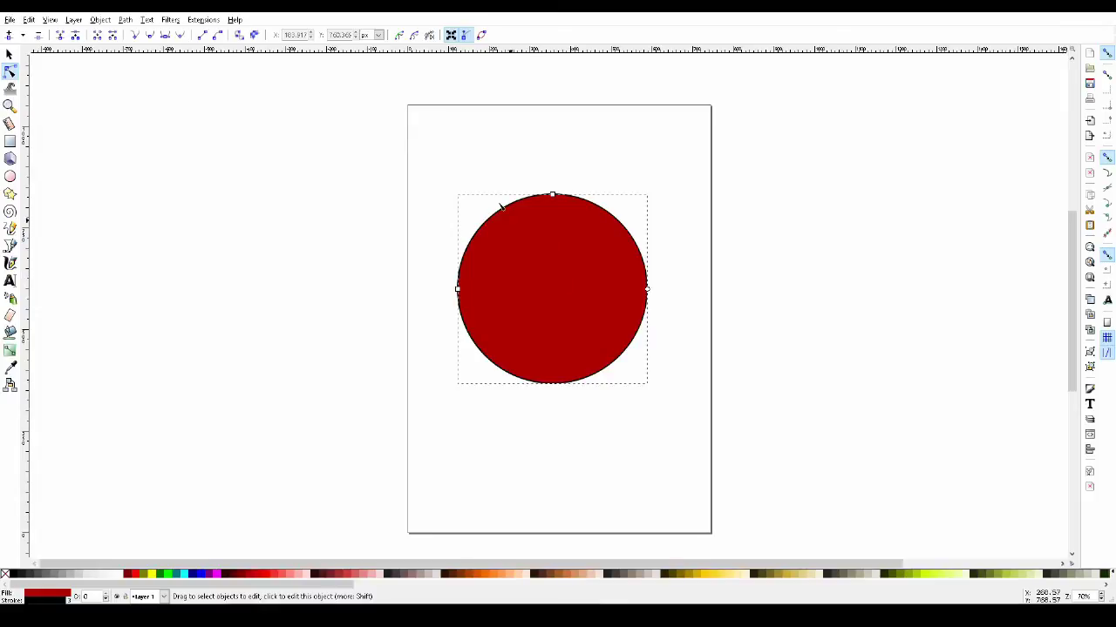
click(239, 36)
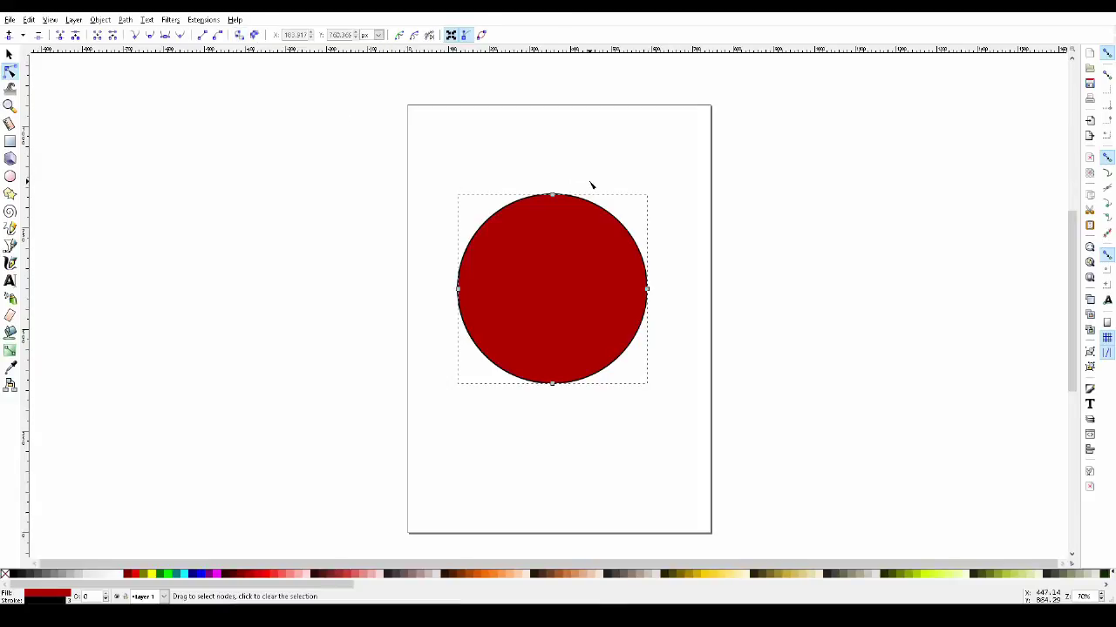
double_click(484, 226)
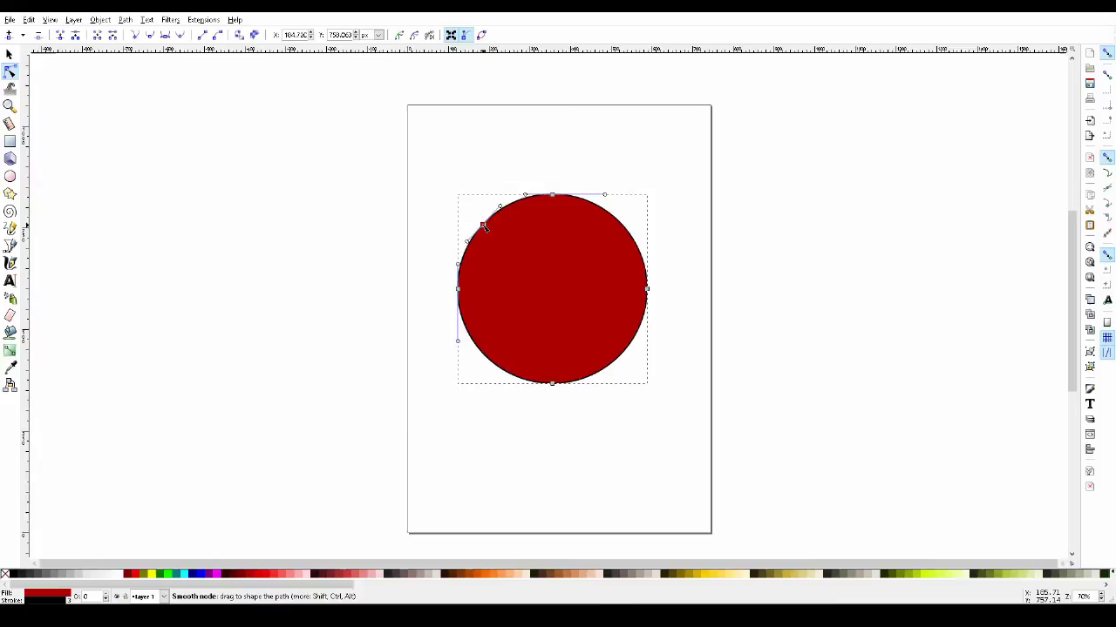
click(538, 183)
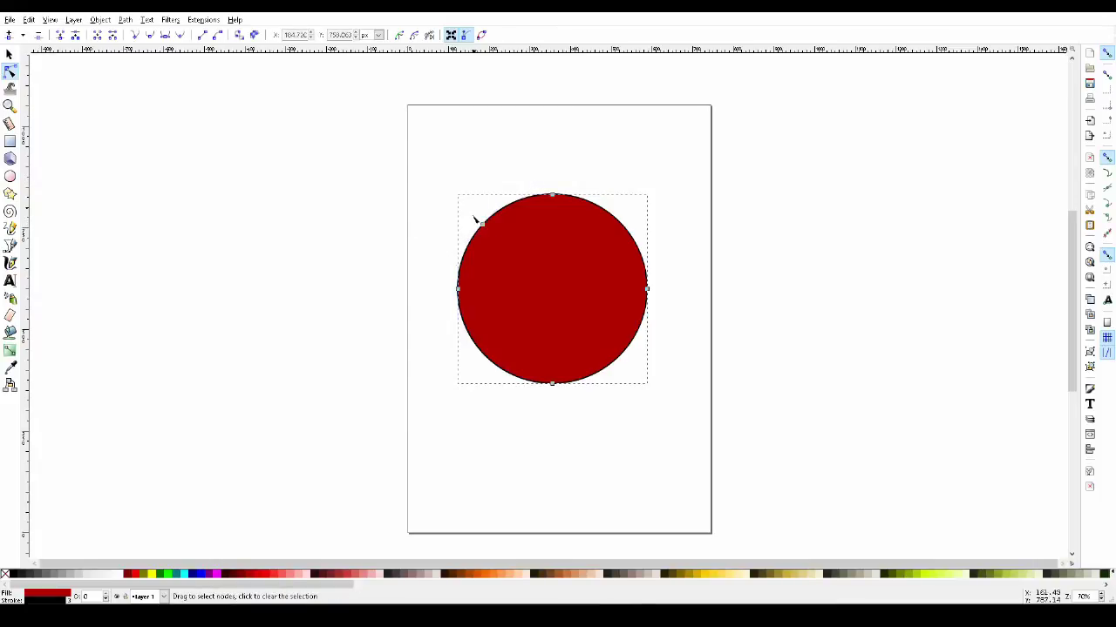
drag(471, 211, 501, 247)
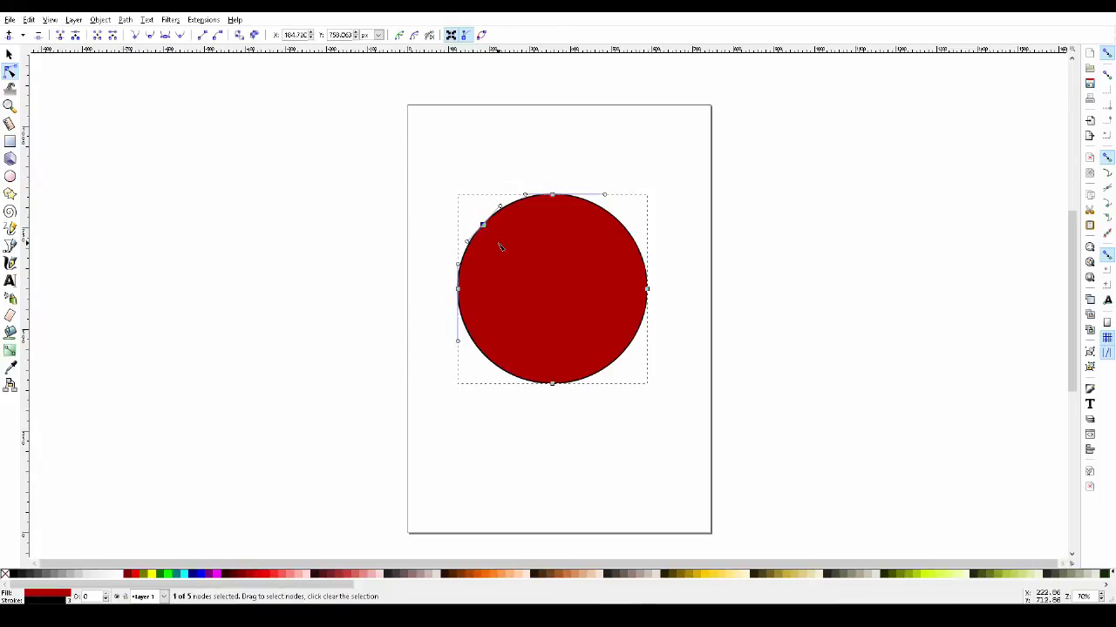
key(Delete)
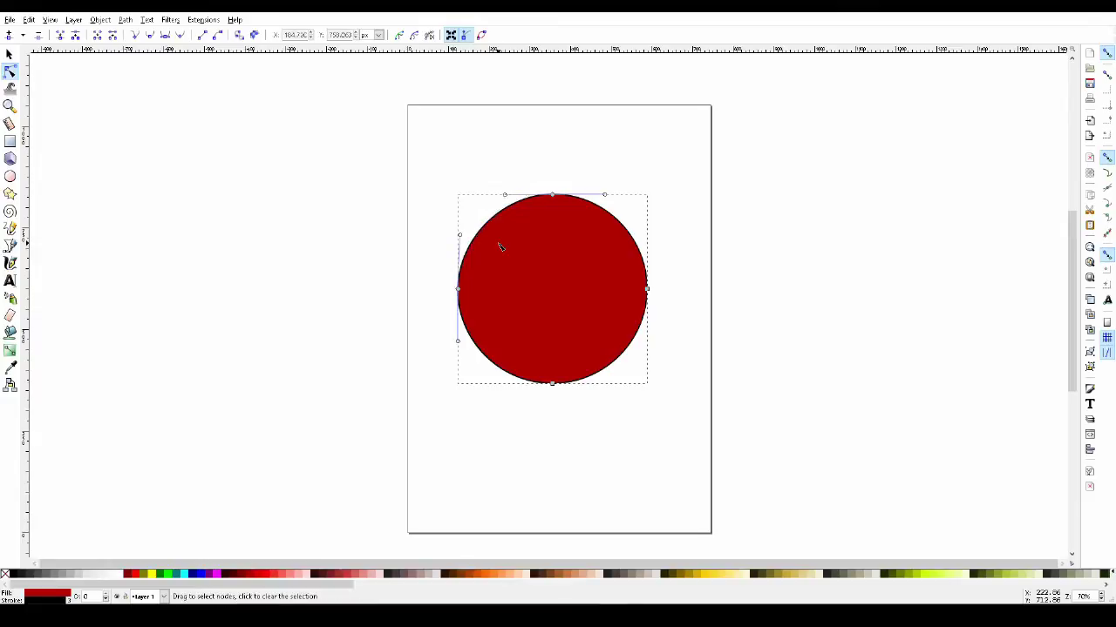
Insert a node between the upper-left circle nodes, delete it, then undo the deletion
drag(565, 164, 441, 311)
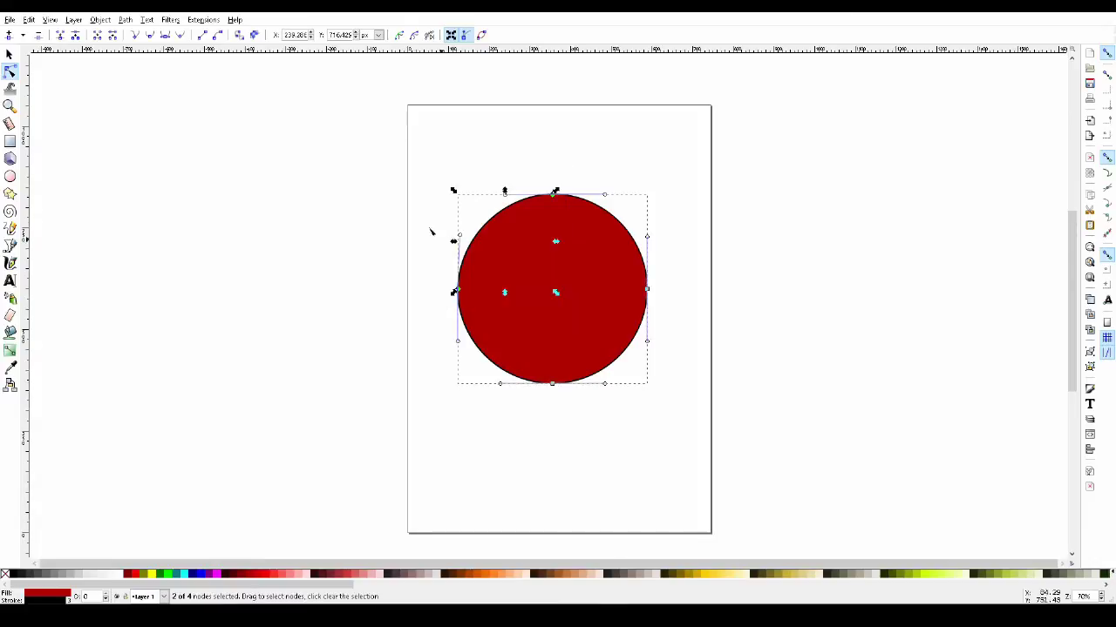
click(11, 37)
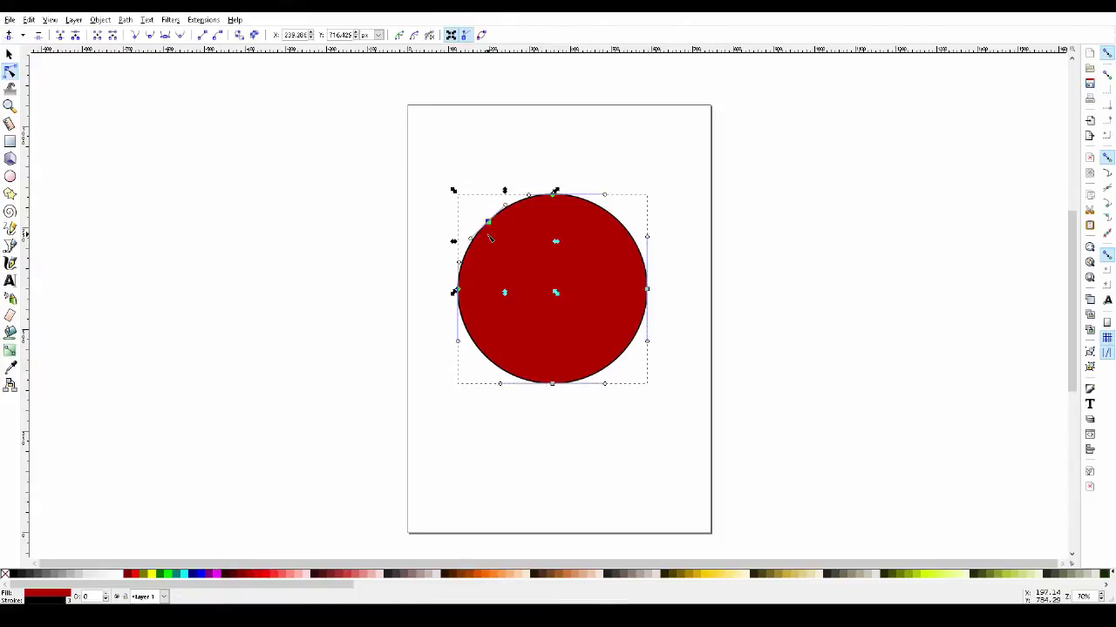
click(468, 204)
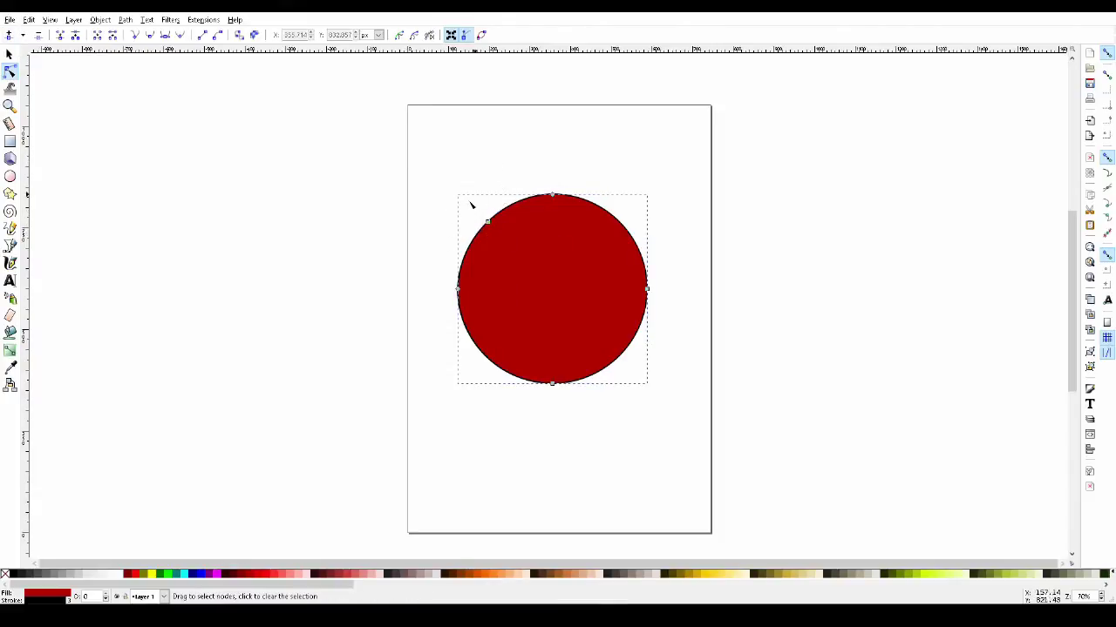
drag(467, 196, 514, 249)
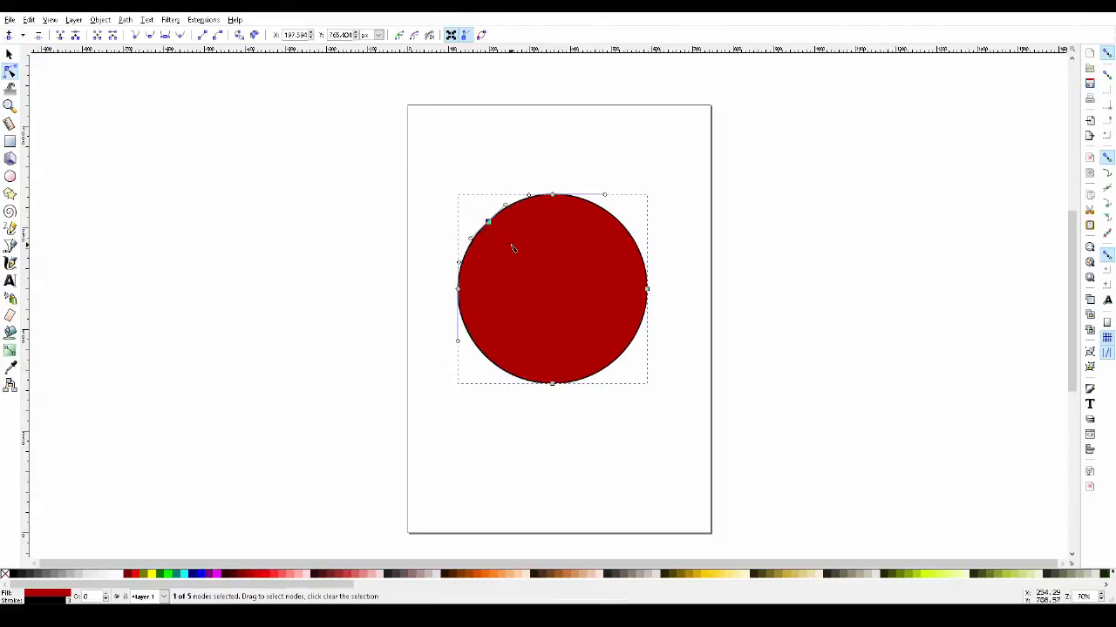
click(38, 35)
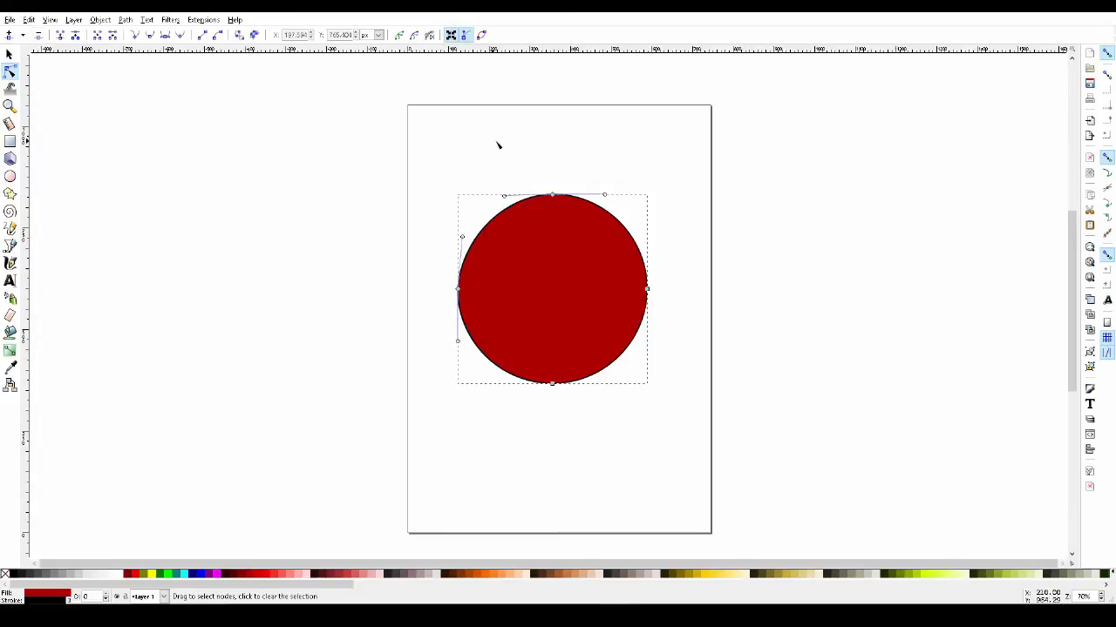
key(ctrl+z)
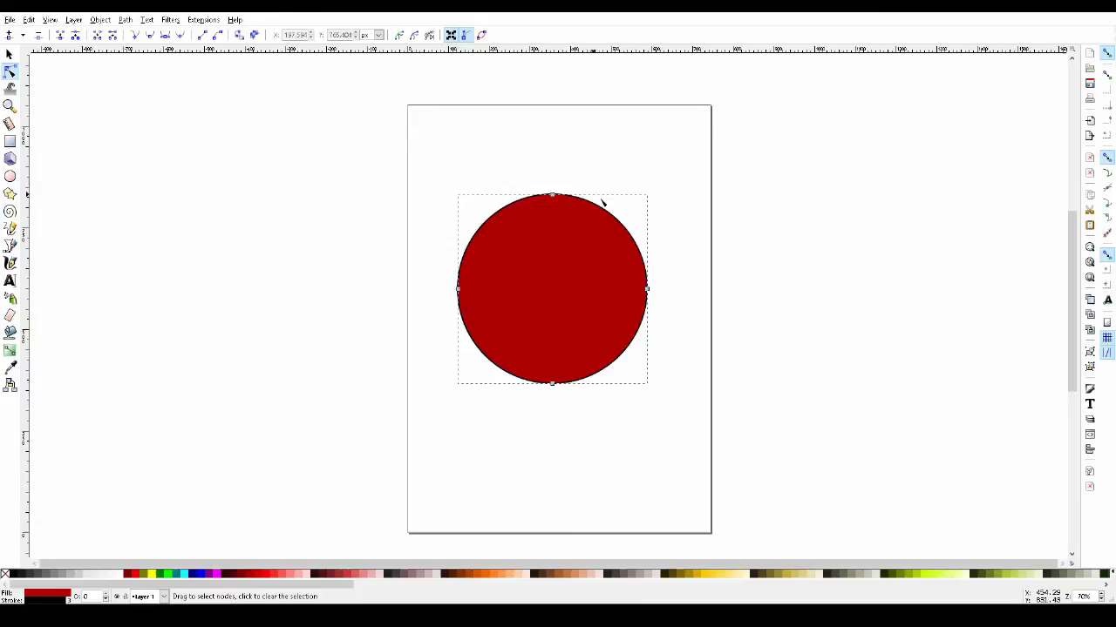
Select all circle nodes and insert new nodes twice, going from four to sixteen, then deselect
drag(438, 166, 668, 415)
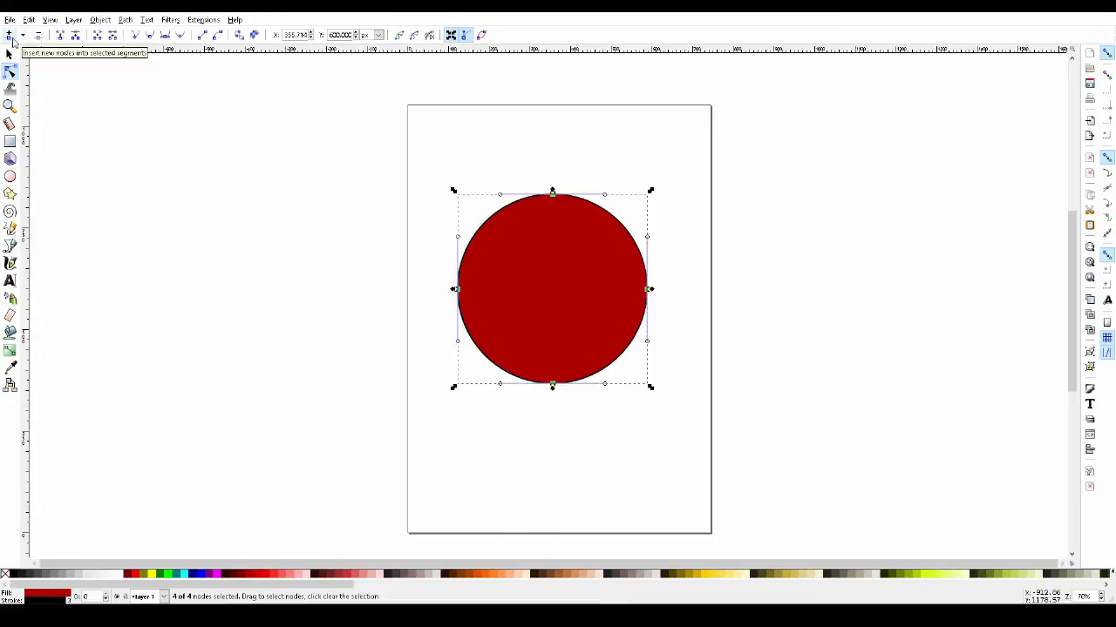
click(9, 36)
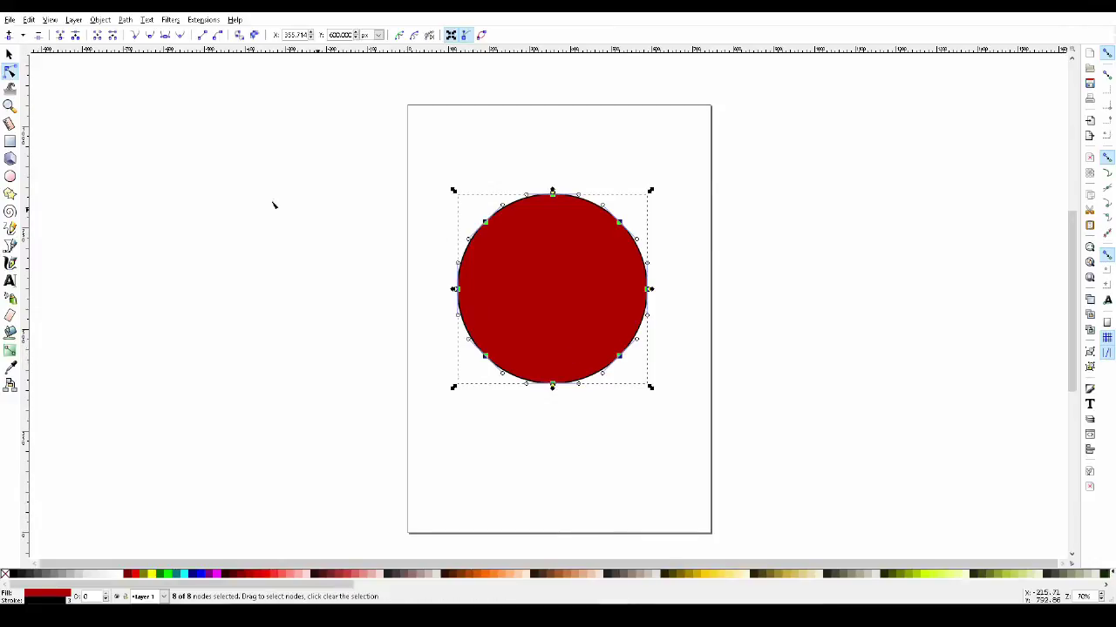
click(9, 36)
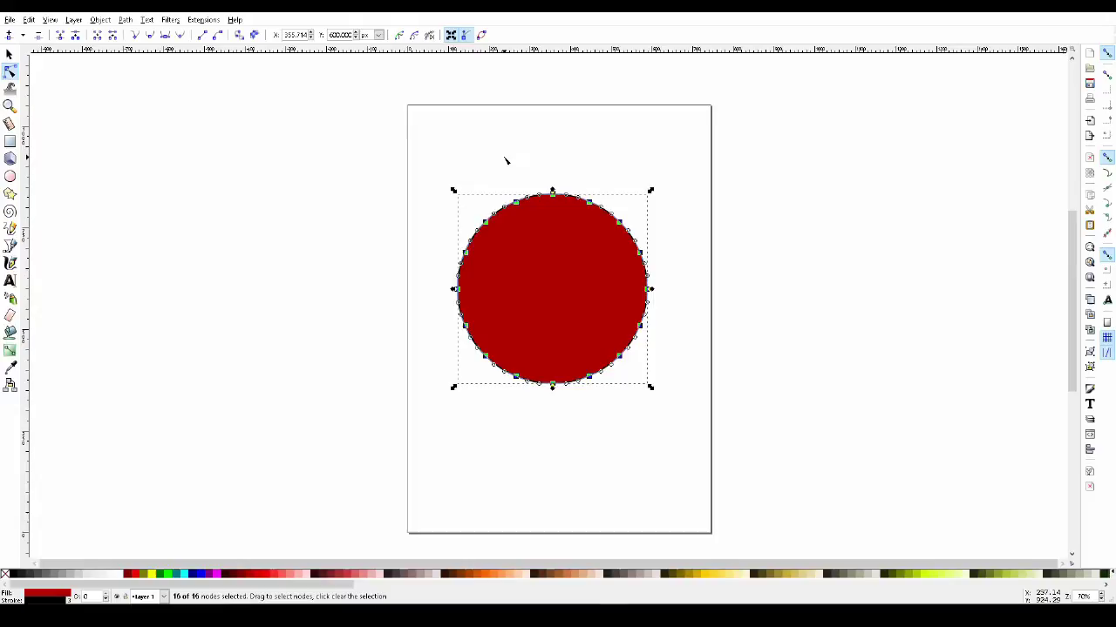
click(488, 179)
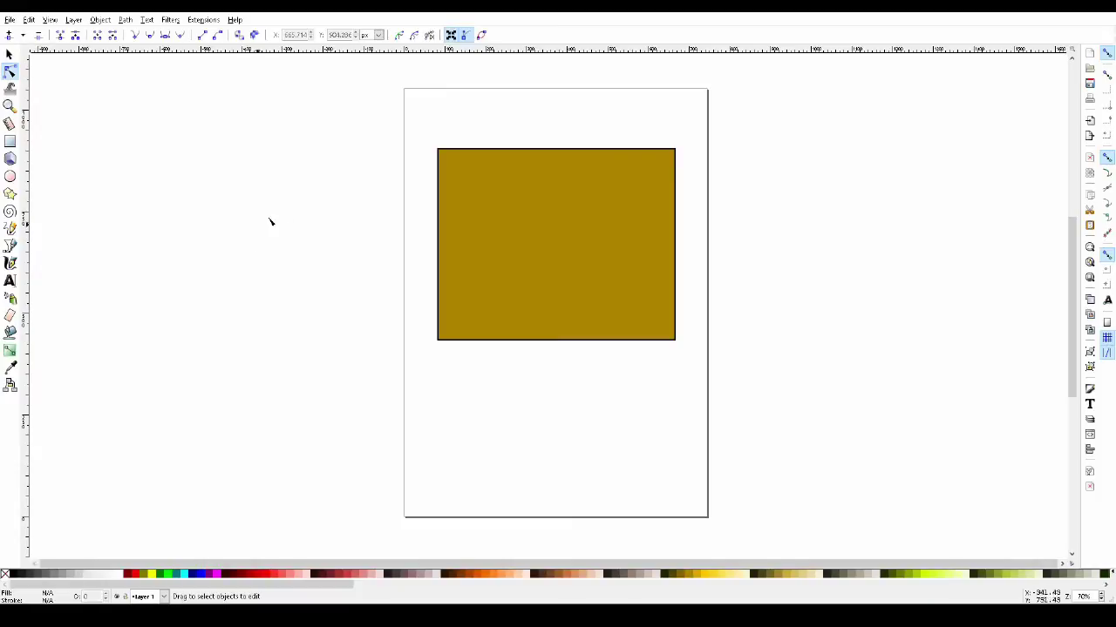
Join the rectangle's two top corner nodes into one apex and nudge it slightly right
click(563, 239)
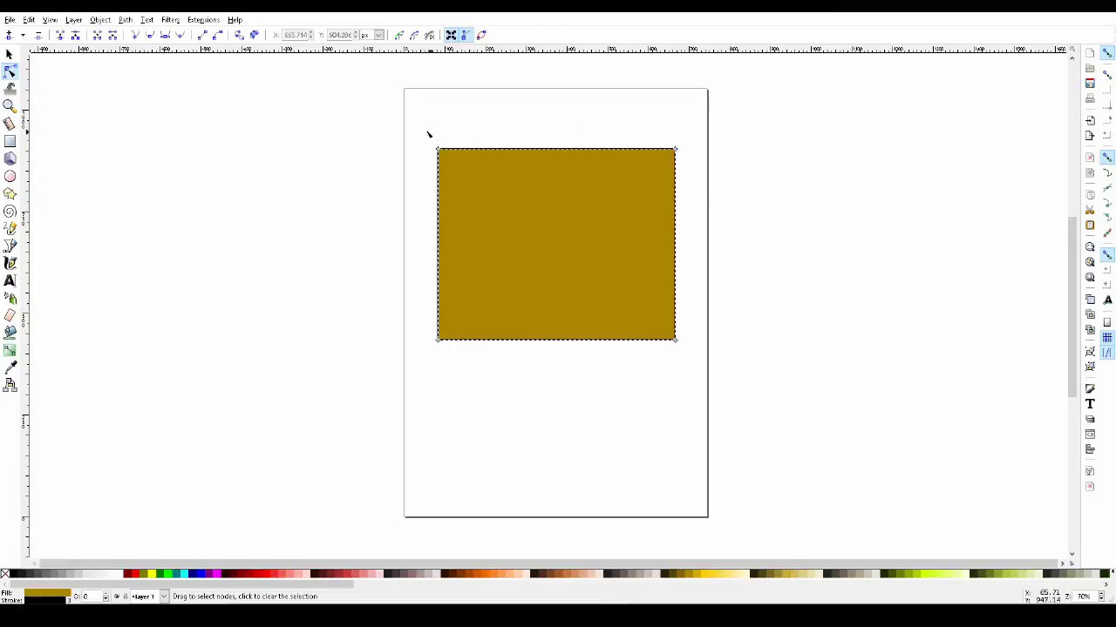
drag(416, 128, 698, 174)
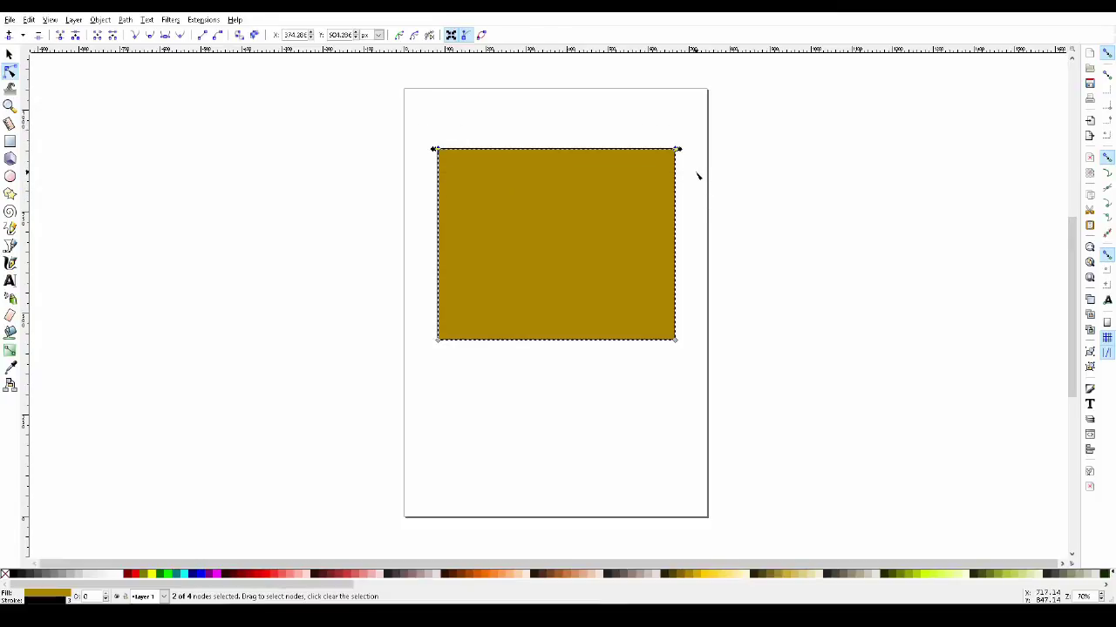
click(61, 36)
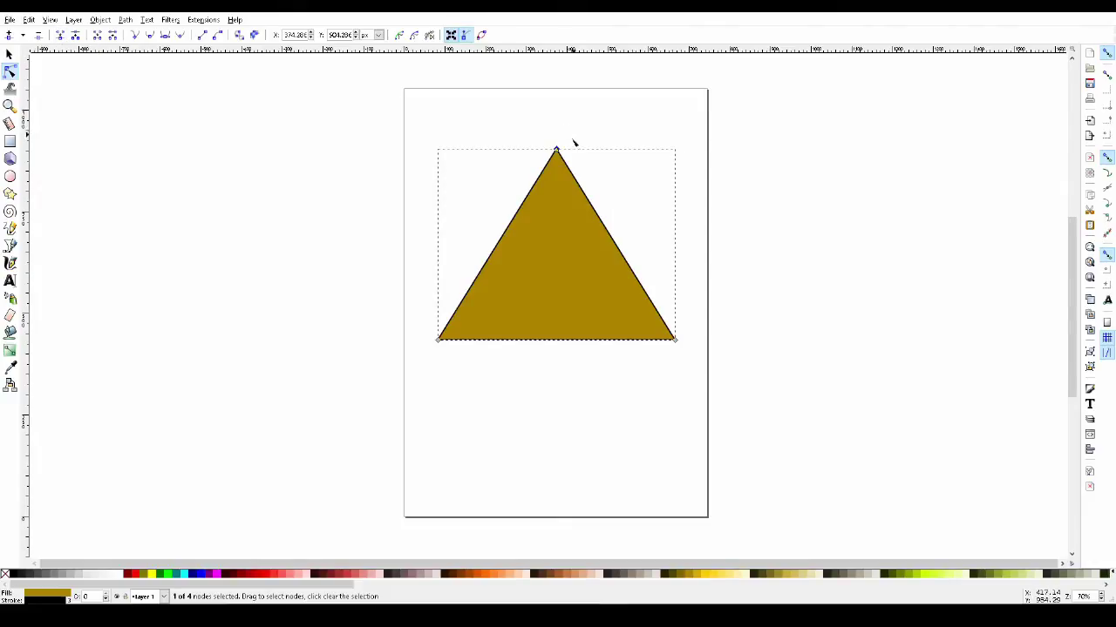
mouse_move(559, 153)
mouse_down()
mouse_move(592, 190)
mouse_move(530, 197)
mouse_move(552, 158)
mouse_move(571, 158)
mouse_up()
Undo the apex nudge, break the apex node, and drag its halves to the top corners
key(ctrl+z)
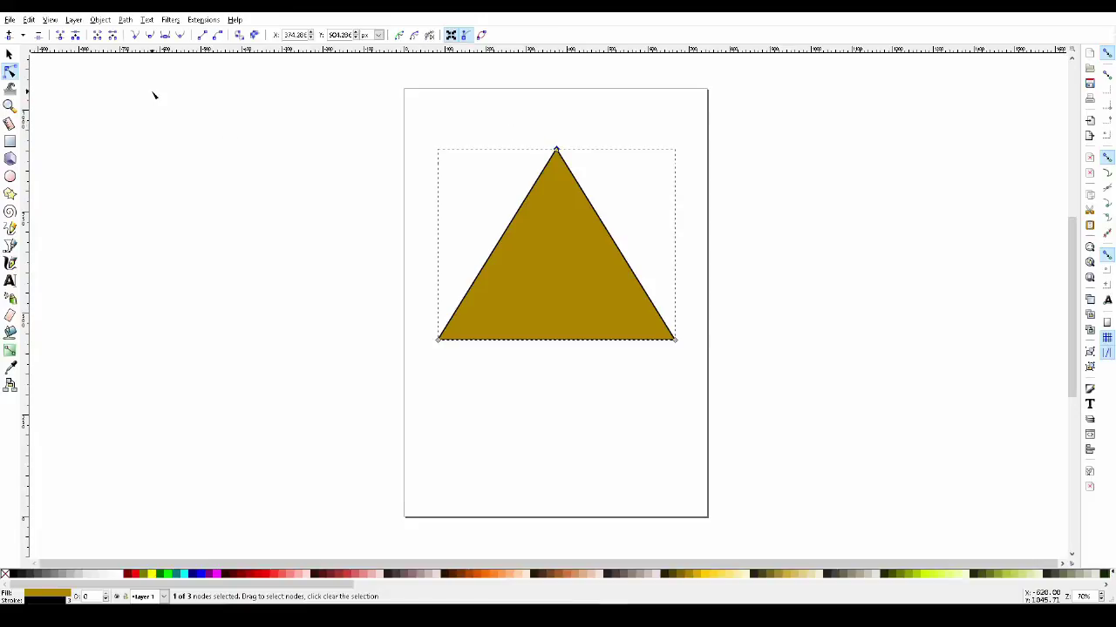
click(77, 37)
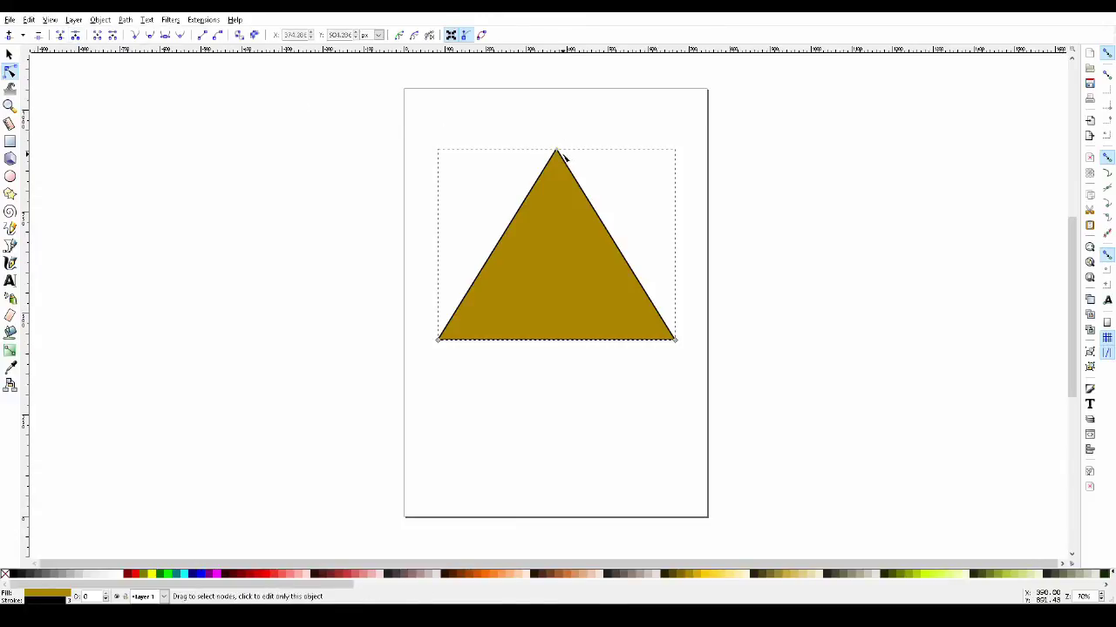
drag(557, 151, 673, 154)
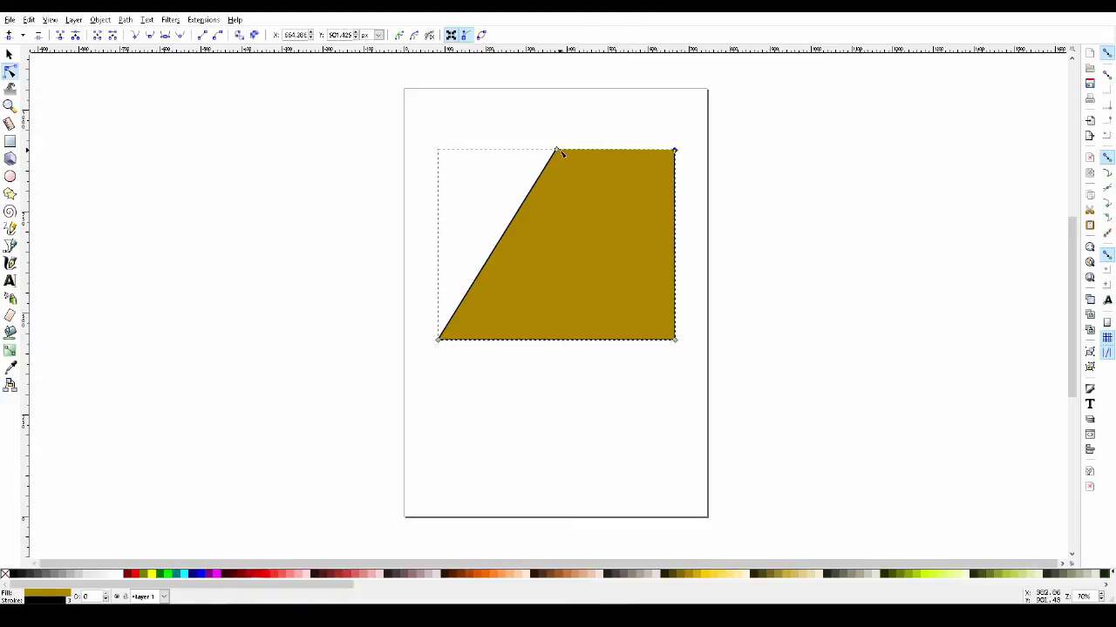
drag(558, 152, 440, 151)
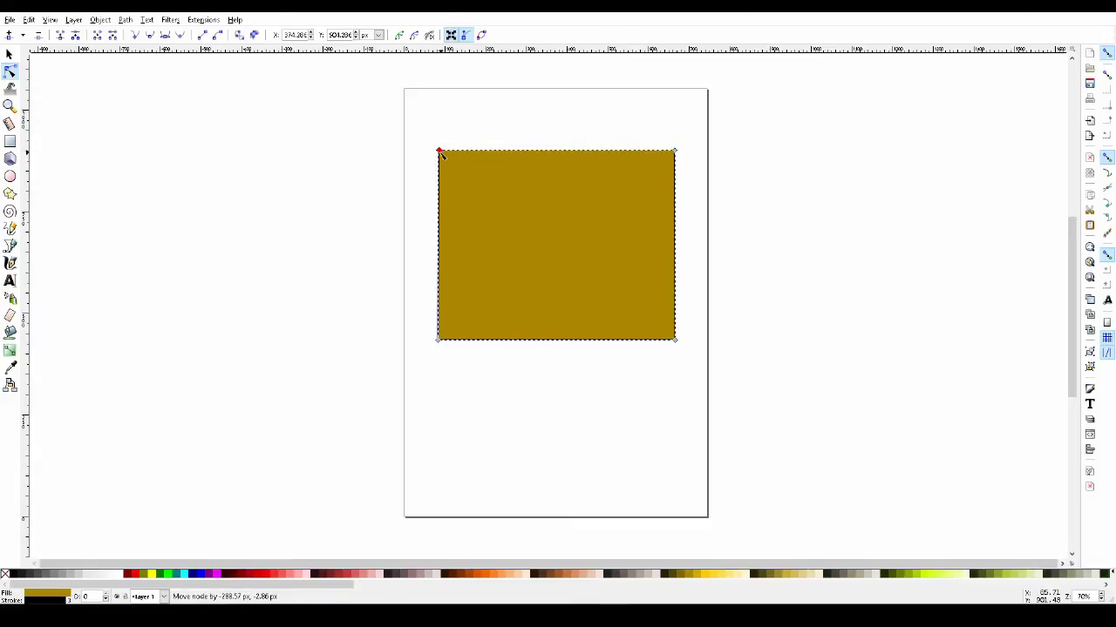
click(549, 133)
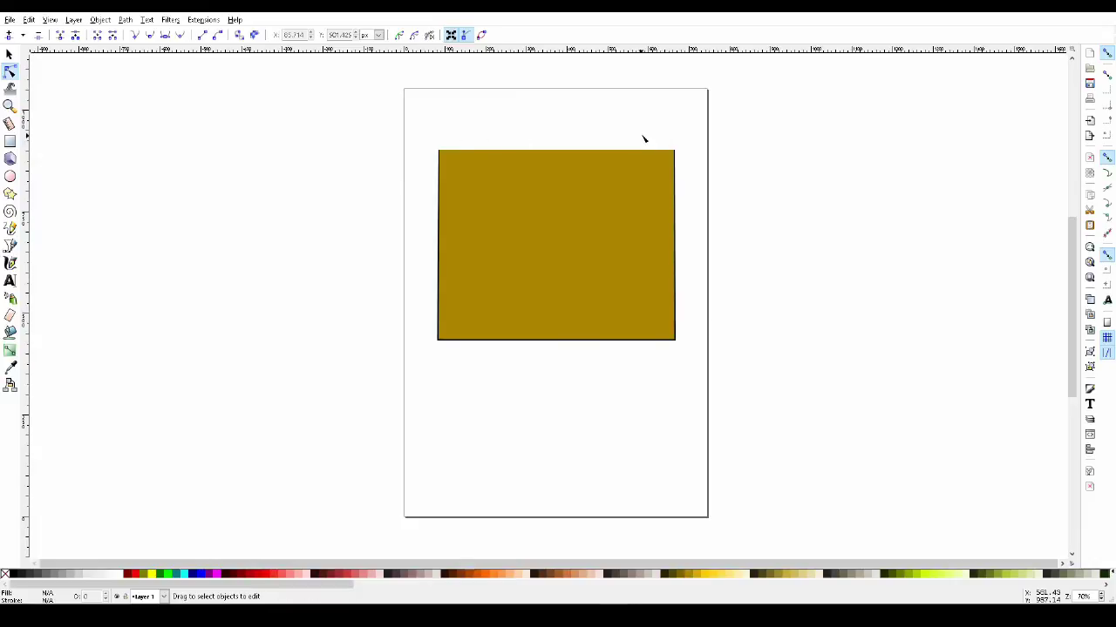
Connect the rectangle's two top end nodes with a new segment, then deselect
click(507, 185)
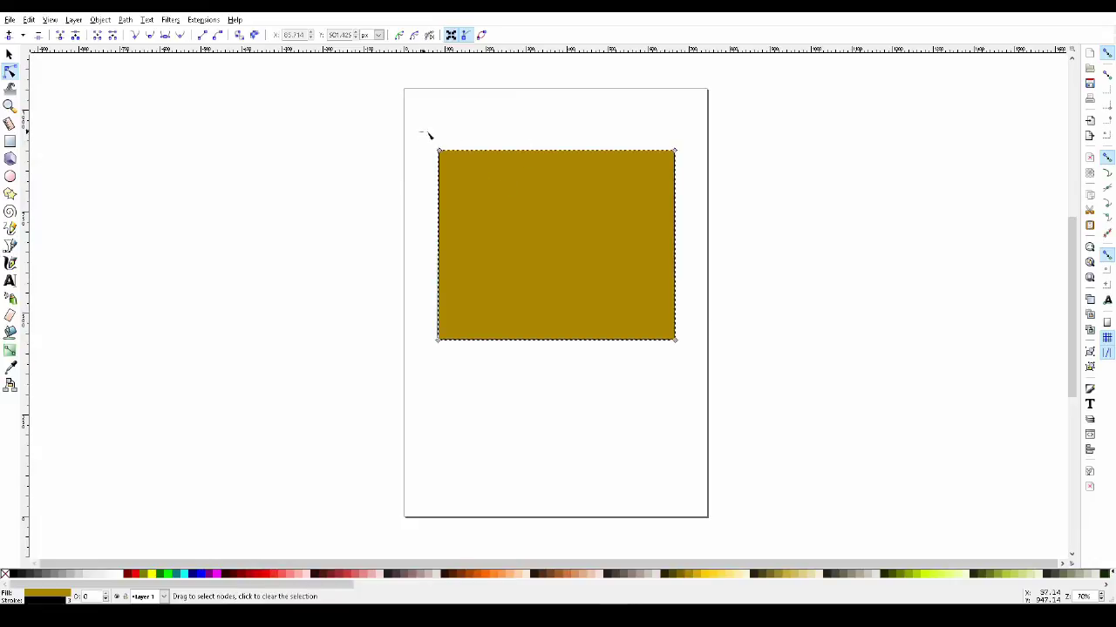
drag(427, 133, 694, 169)
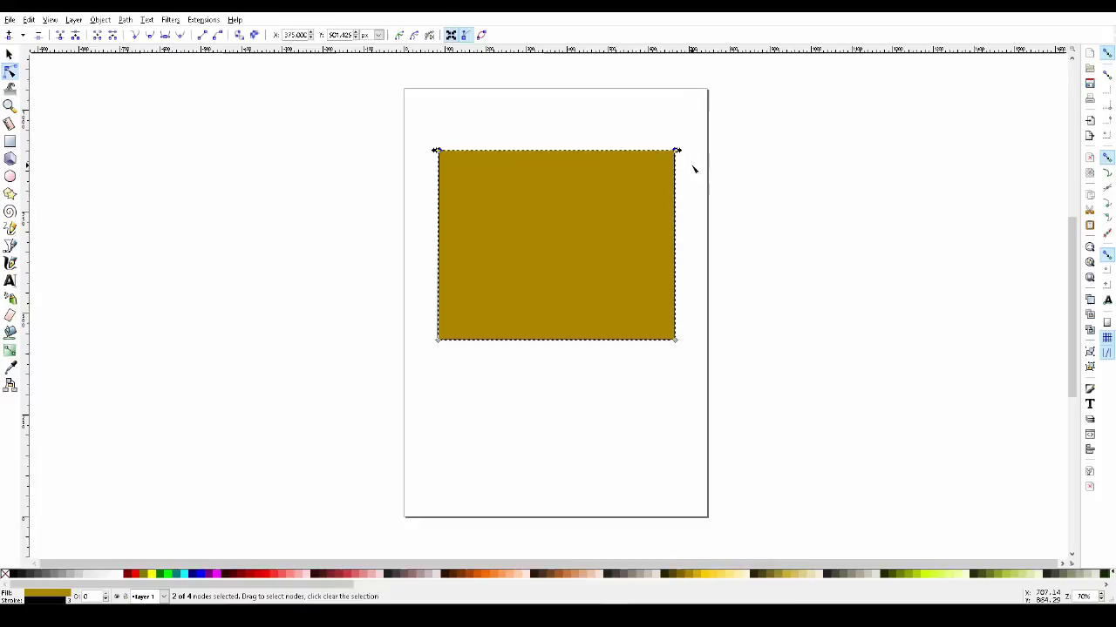
click(95, 39)
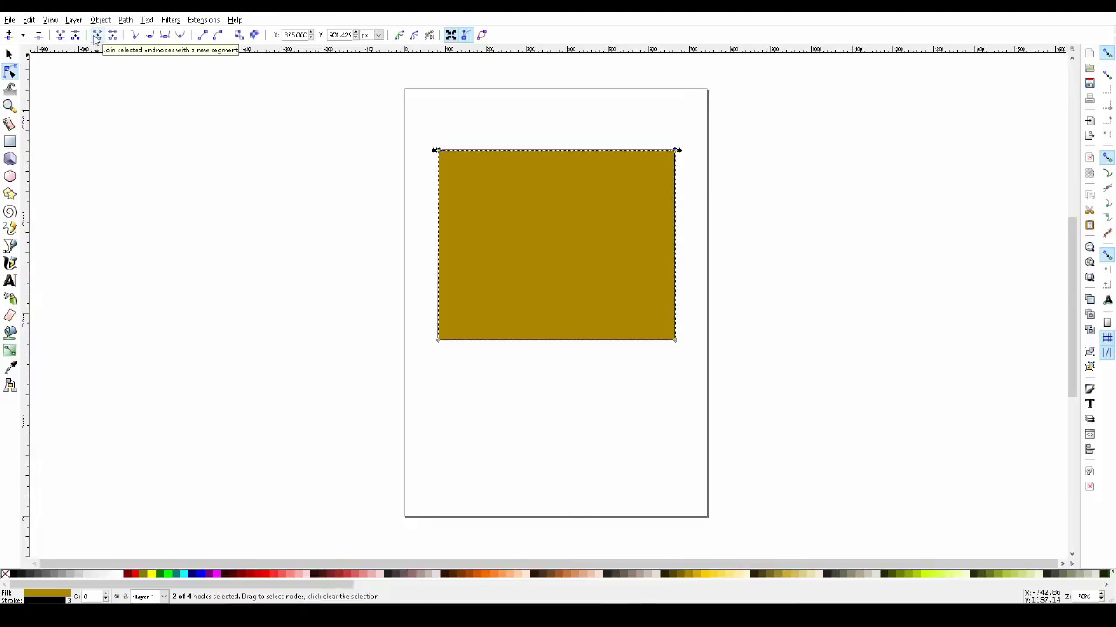
click(418, 180)
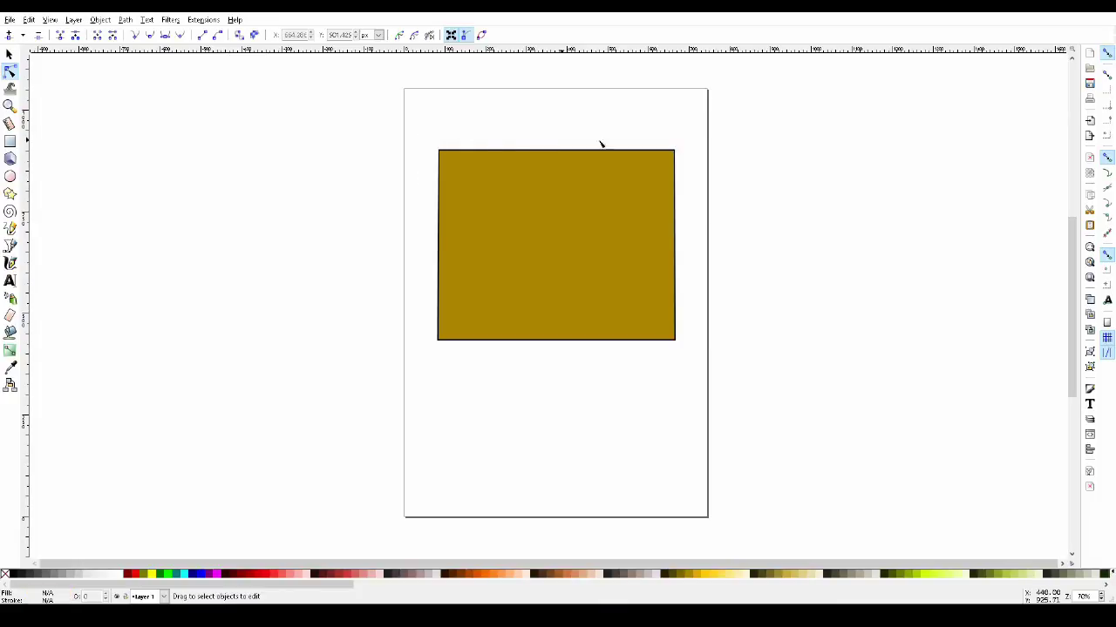
Delete the segment between the rectangle's two top nodes, then deselect the shape
click(540, 171)
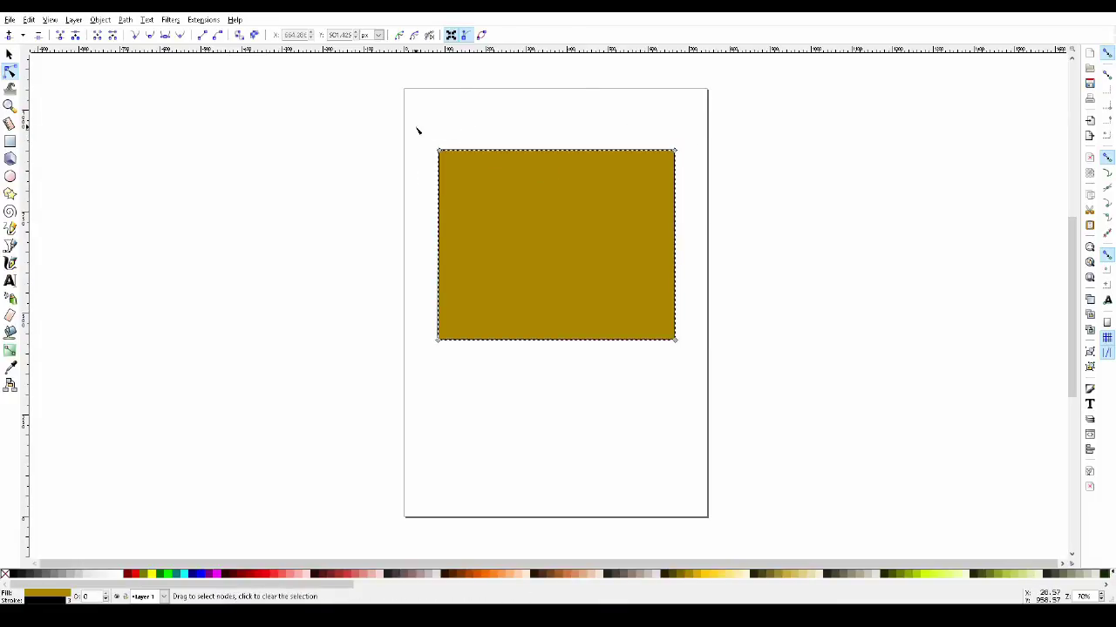
drag(416, 127, 699, 176)
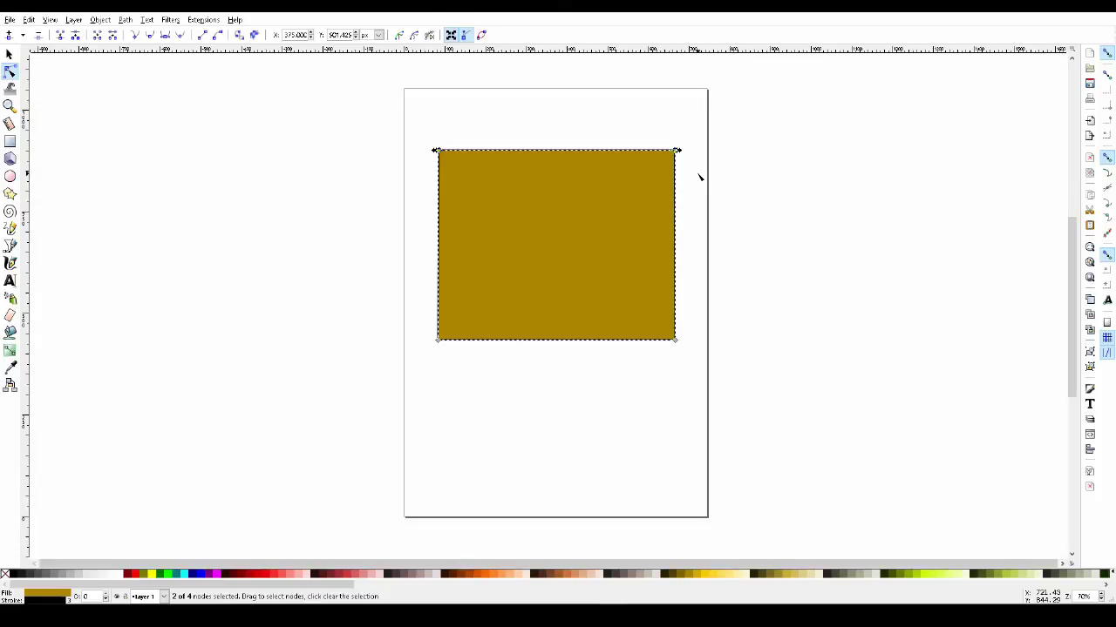
click(115, 38)
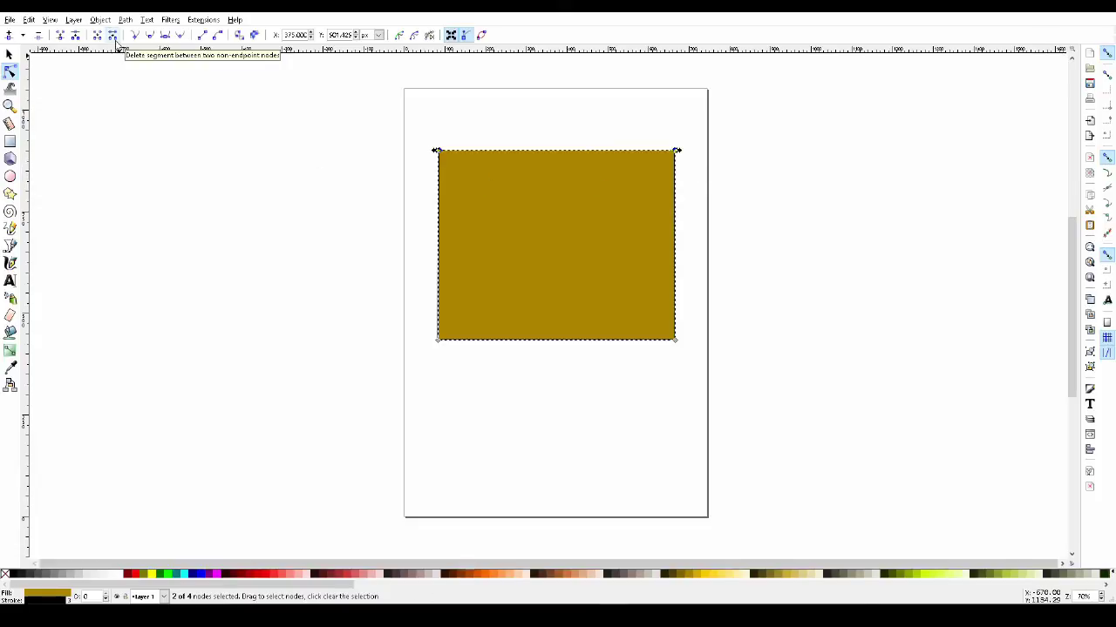
click(427, 116)
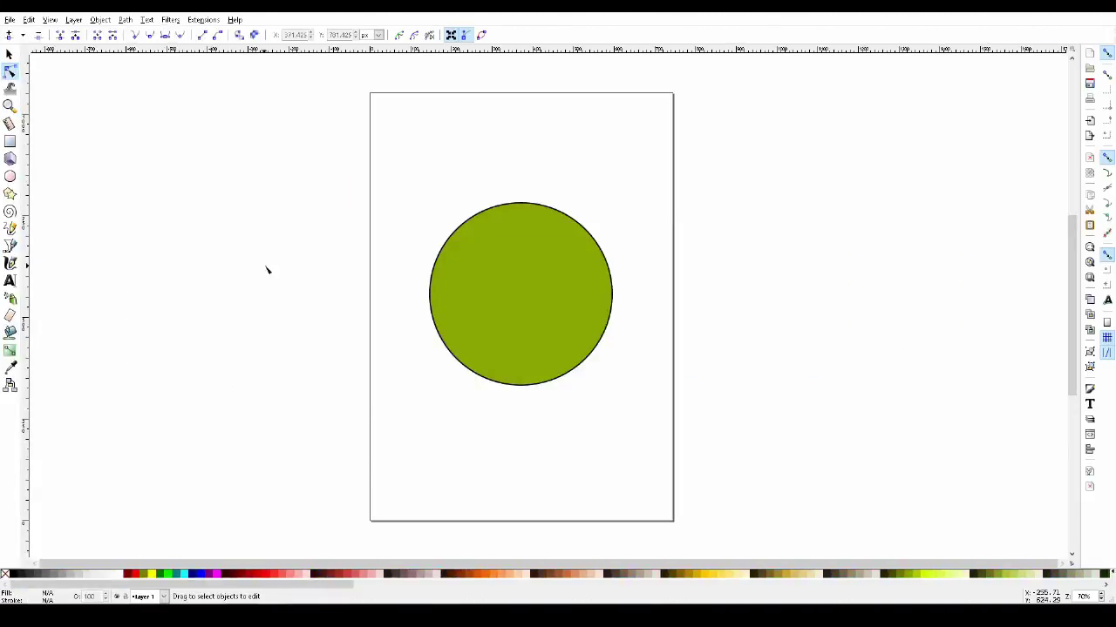
click(525, 285)
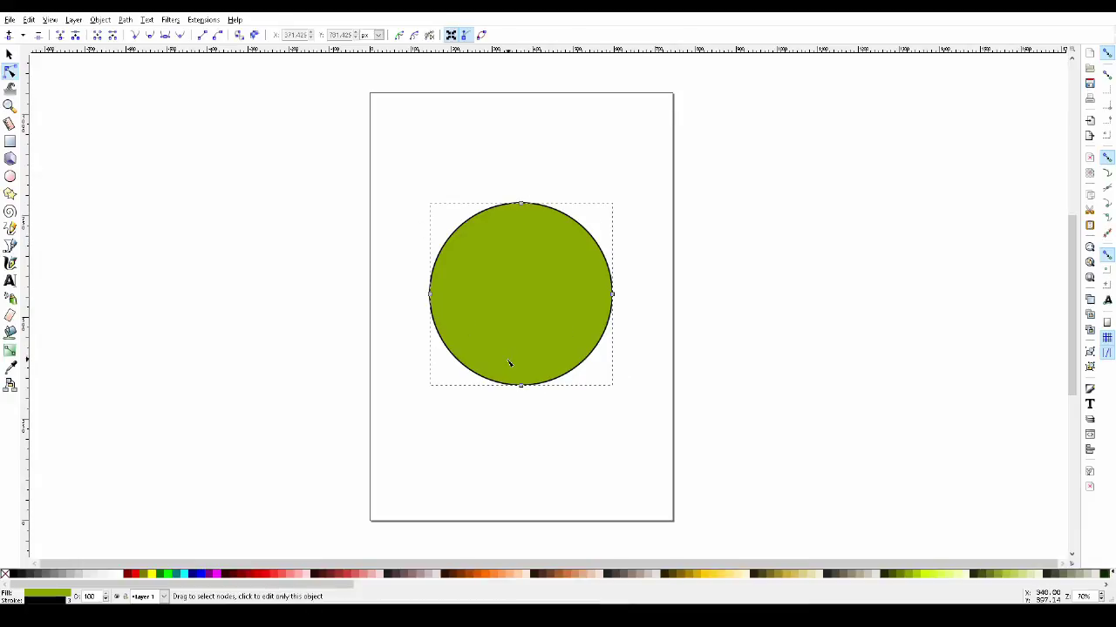
click(522, 204)
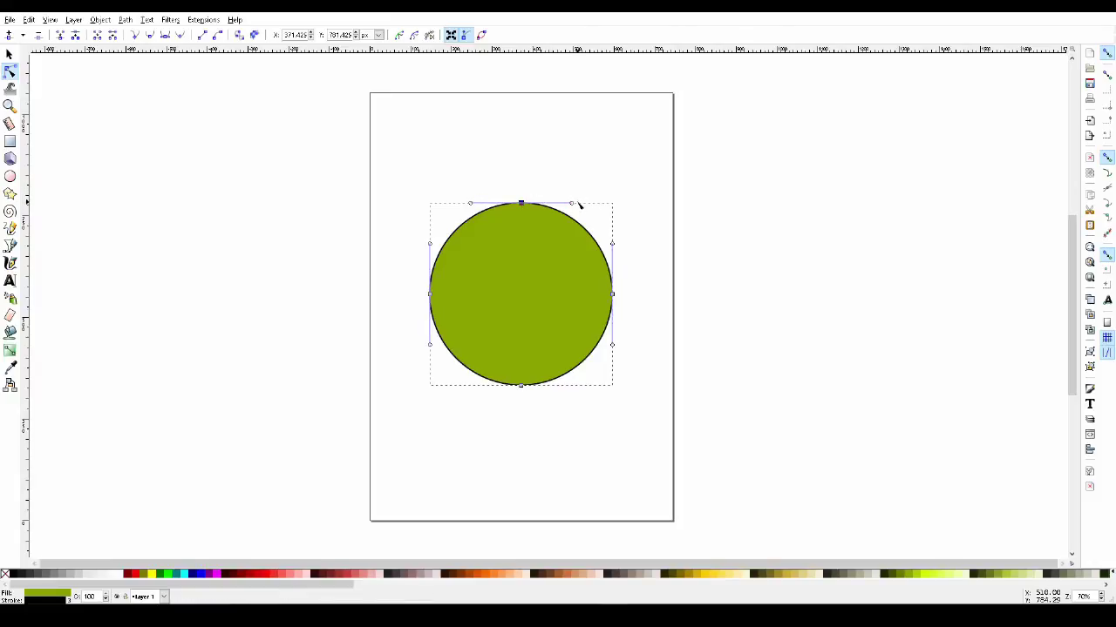
mouse_move(571, 204)
mouse_down()
mouse_move(549, 218)
mouse_move(582, 218)
mouse_move(585, 202)
mouse_move(569, 233)
mouse_move(550, 237)
mouse_move(582, 222)
mouse_move(575, 191)
mouse_move(579, 202)
mouse_move(475, 182)
mouse_move(483, 171)
mouse_move(475, 181)
mouse_move(572, 204)
mouse_up()
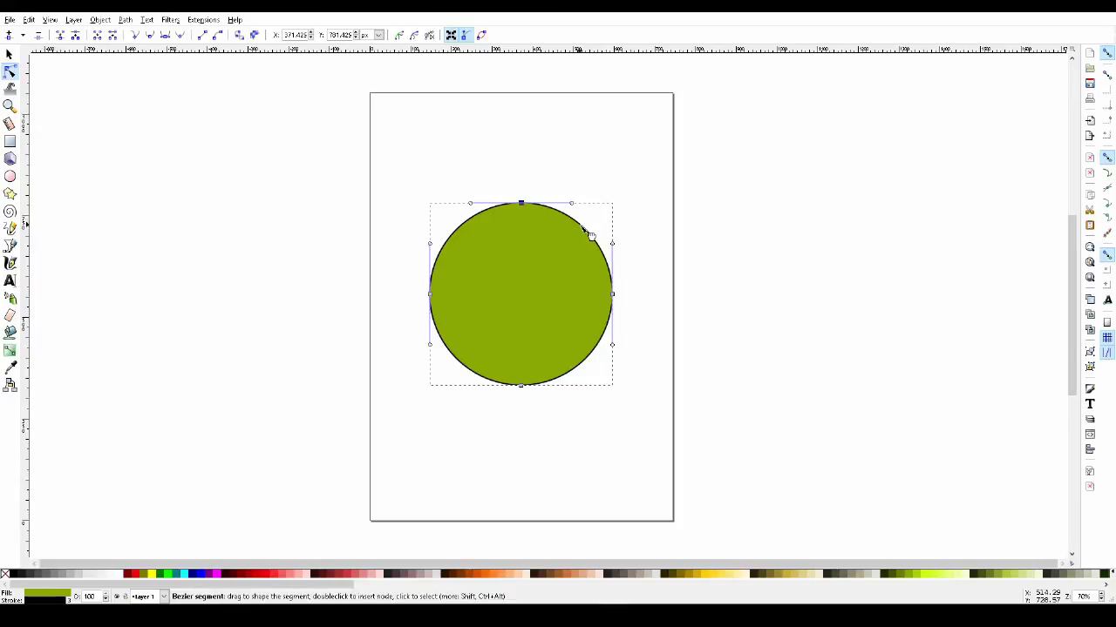
mouse_move(588, 239)
mouse_down()
mouse_move(548, 266)
mouse_move(535, 312)
mouse_move(565, 308)
mouse_move(537, 285)
mouse_move(551, 260)
mouse_move(594, 237)
mouse_up()
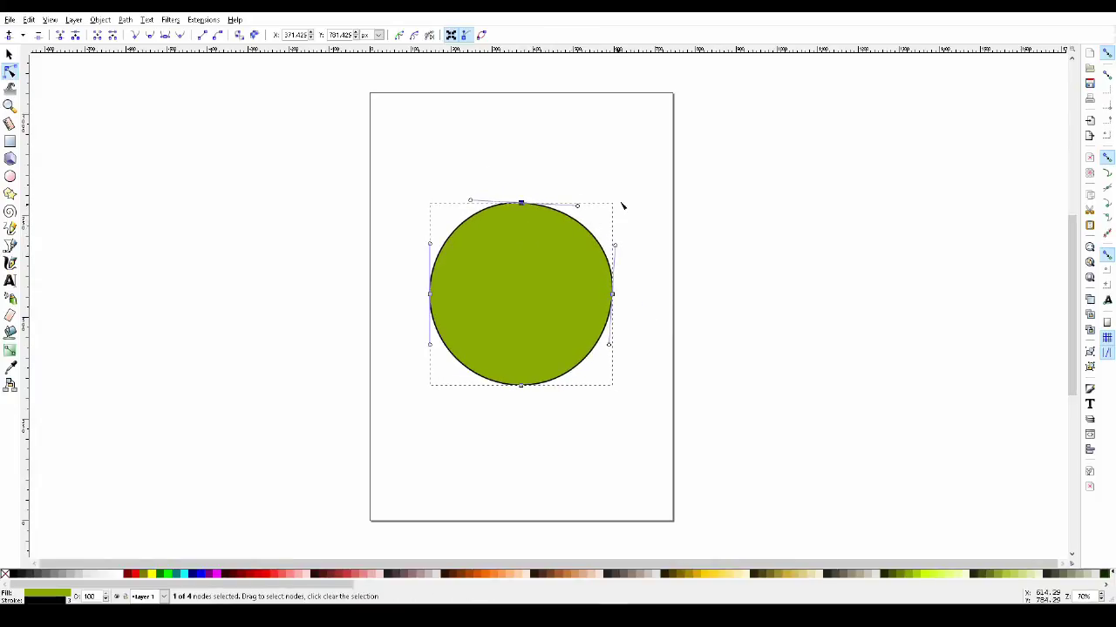
key(ctrl+z)
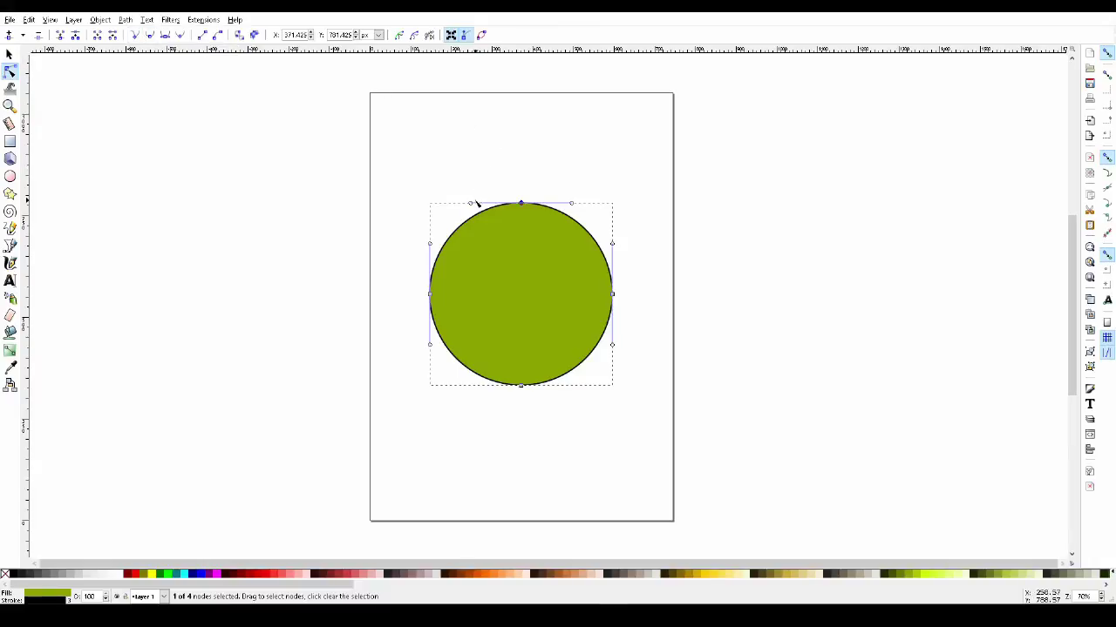
drag(471, 204, 497, 159)
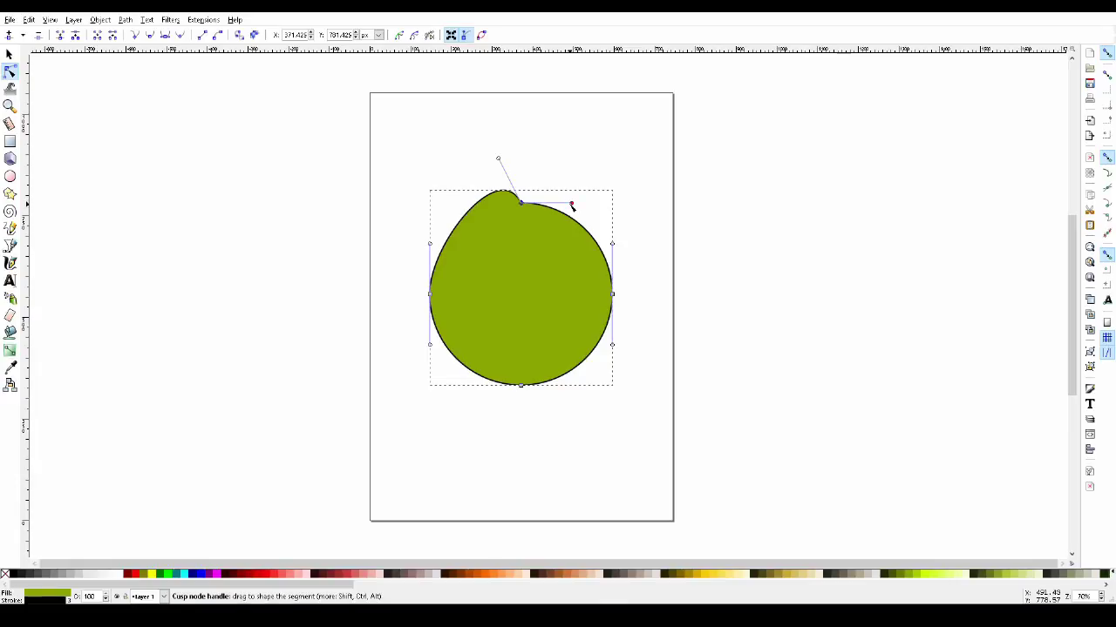
drag(571, 199, 546, 161)
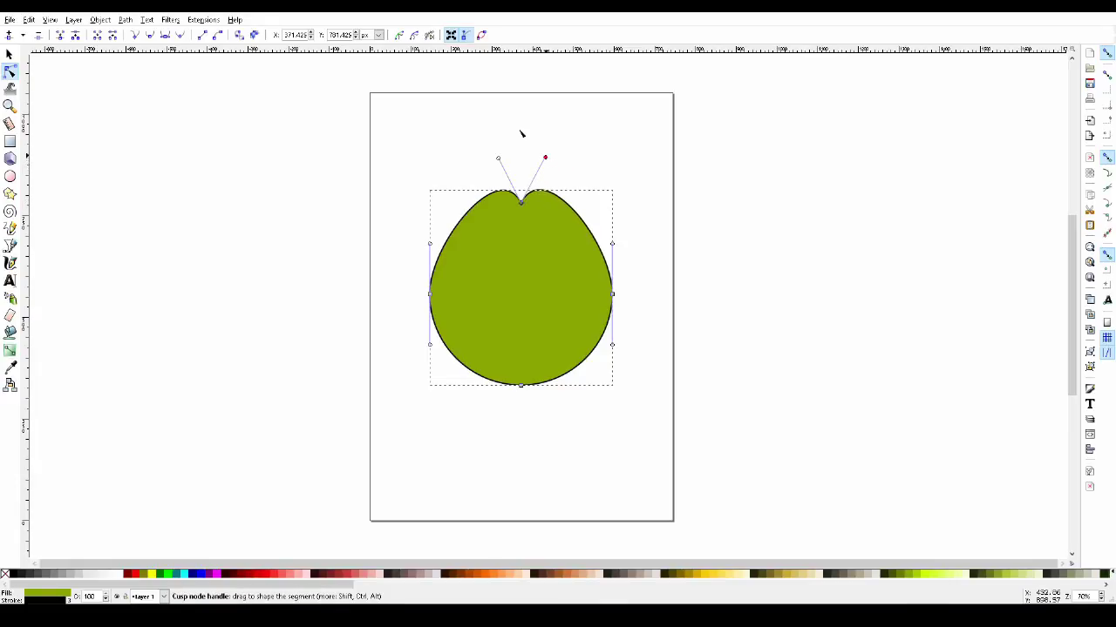
click(142, 40)
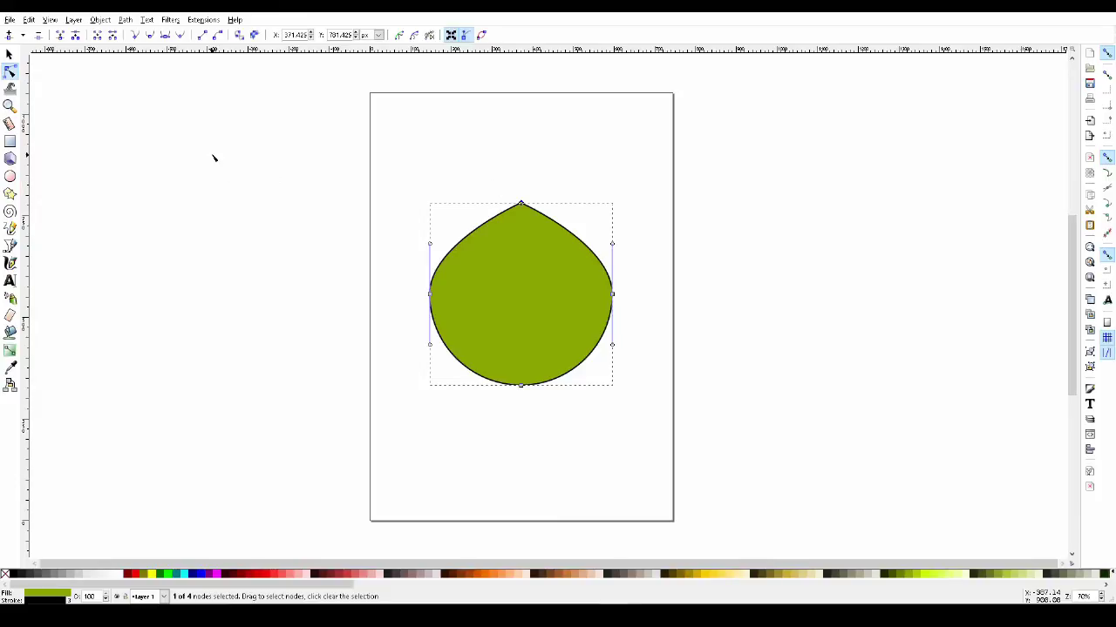
click(153, 42)
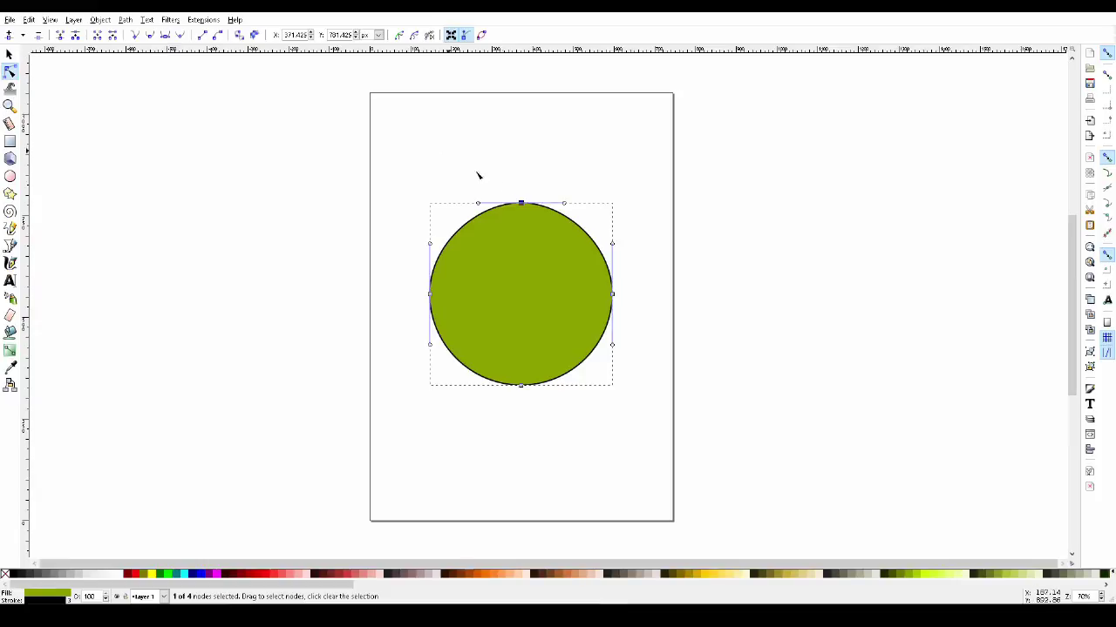
Distort the circle by dragging the top node's handles, making them symmetric
drag(479, 204, 418, 193)
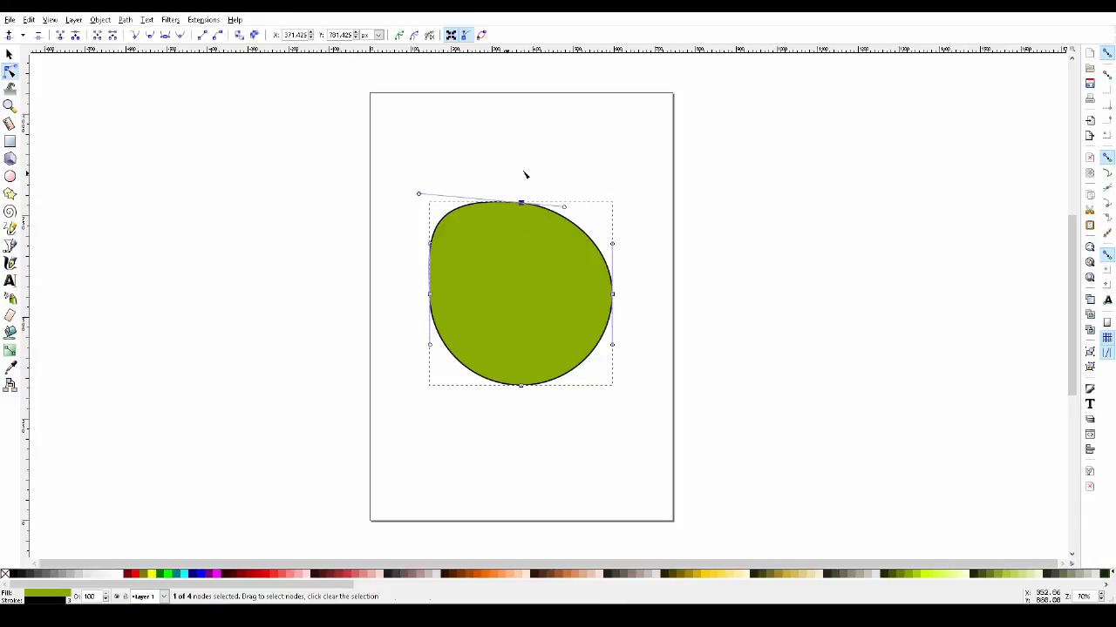
click(165, 35)
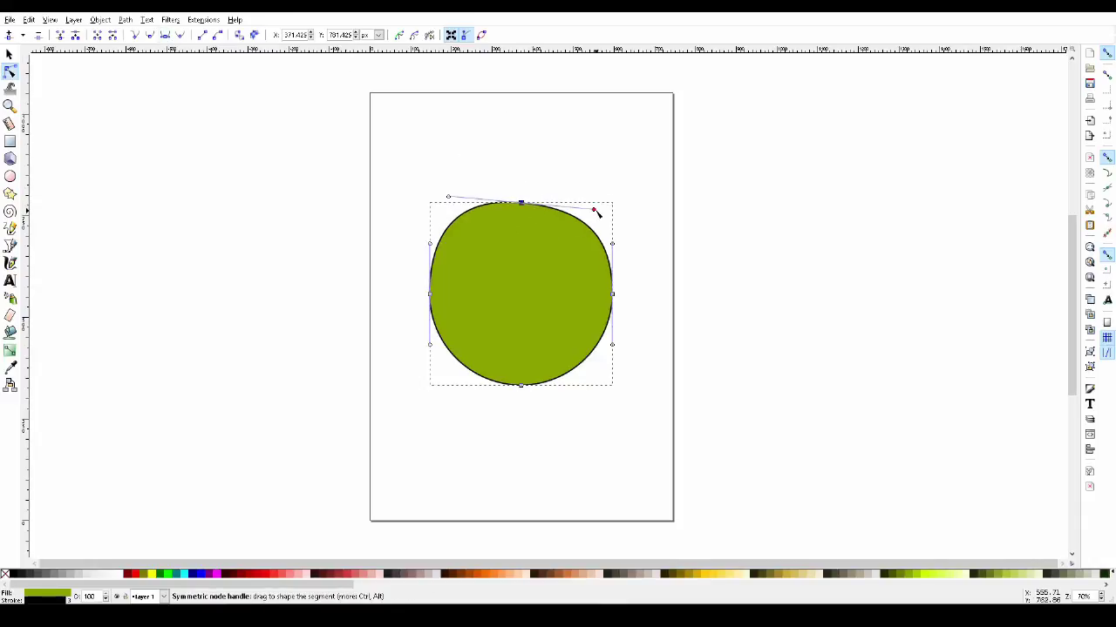
drag(593, 211, 565, 203)
Undo, stretch the upper-right into a teardrop, then make the top node auto-smooth
key(ctrl+z)
key(ctrl+z)
key(ctrl+z)
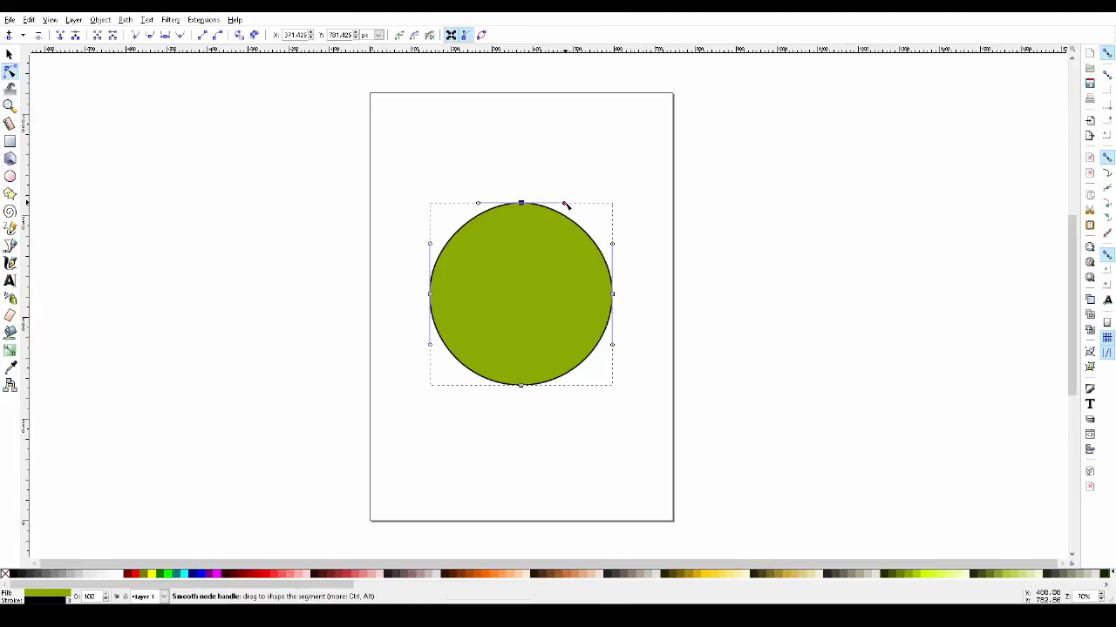
drag(565, 204, 727, 188)
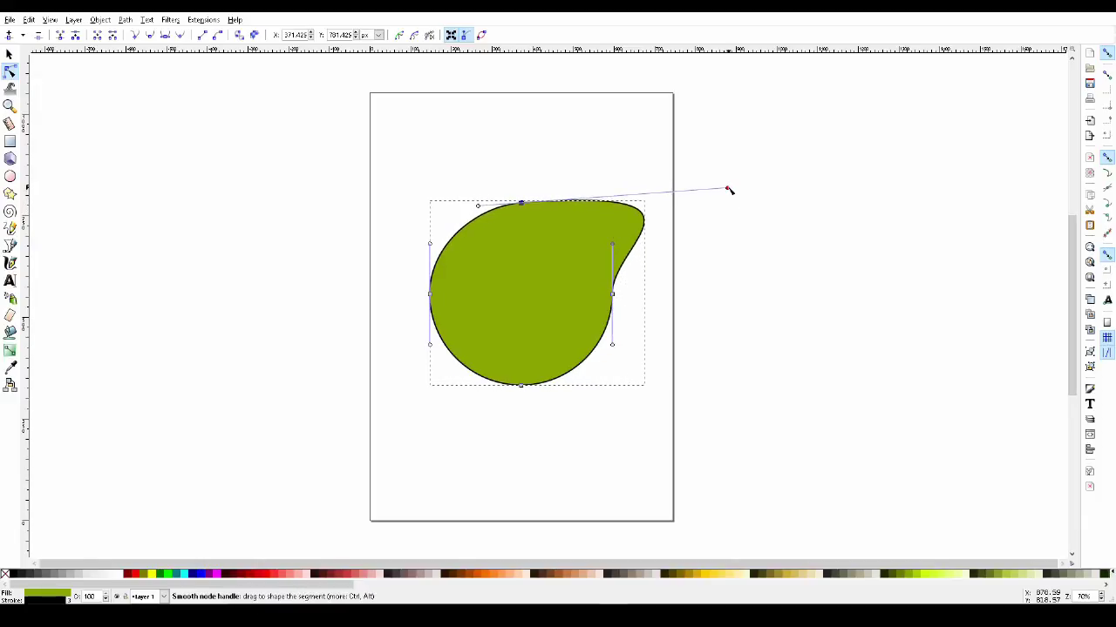
click(181, 38)
Select the top and left nodes and make their arc a straight line, then a curve again
click(451, 130)
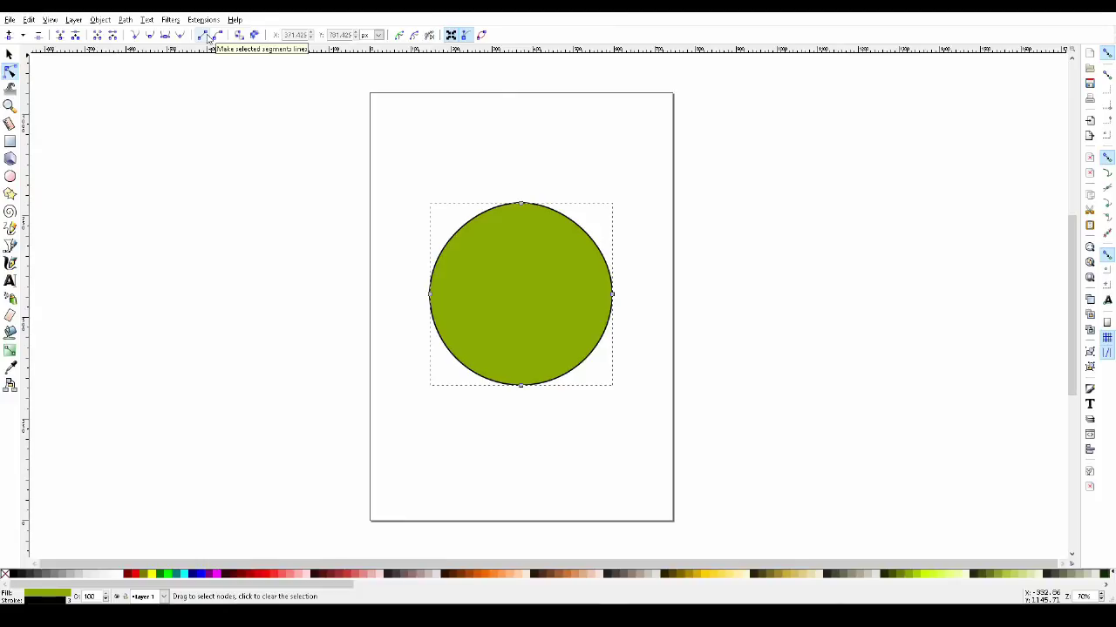
drag(540, 162, 407, 320)
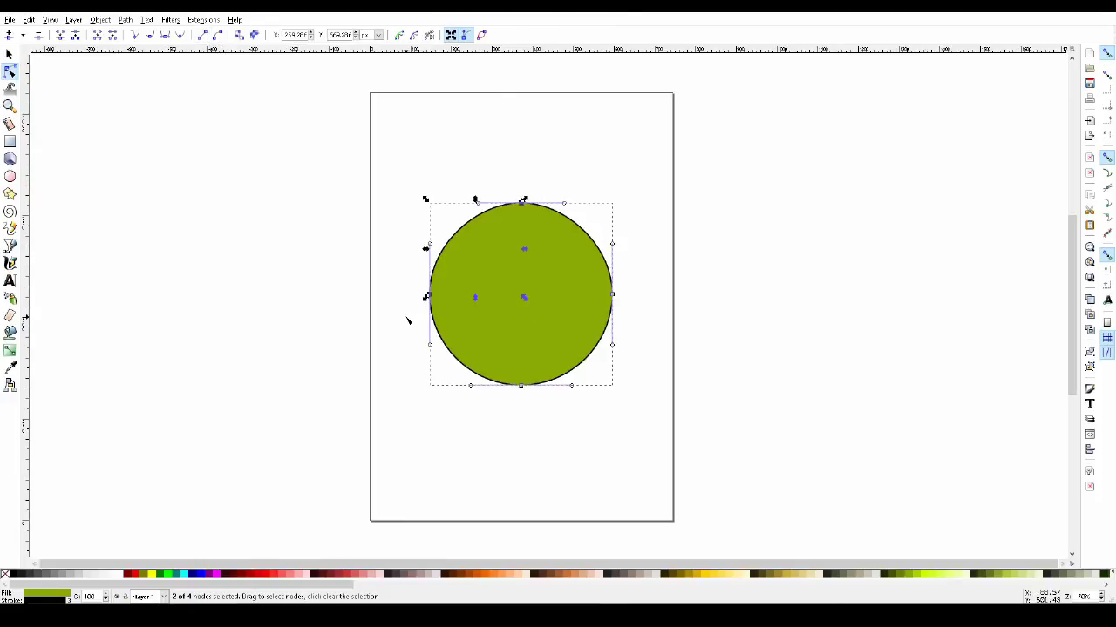
click(217, 35)
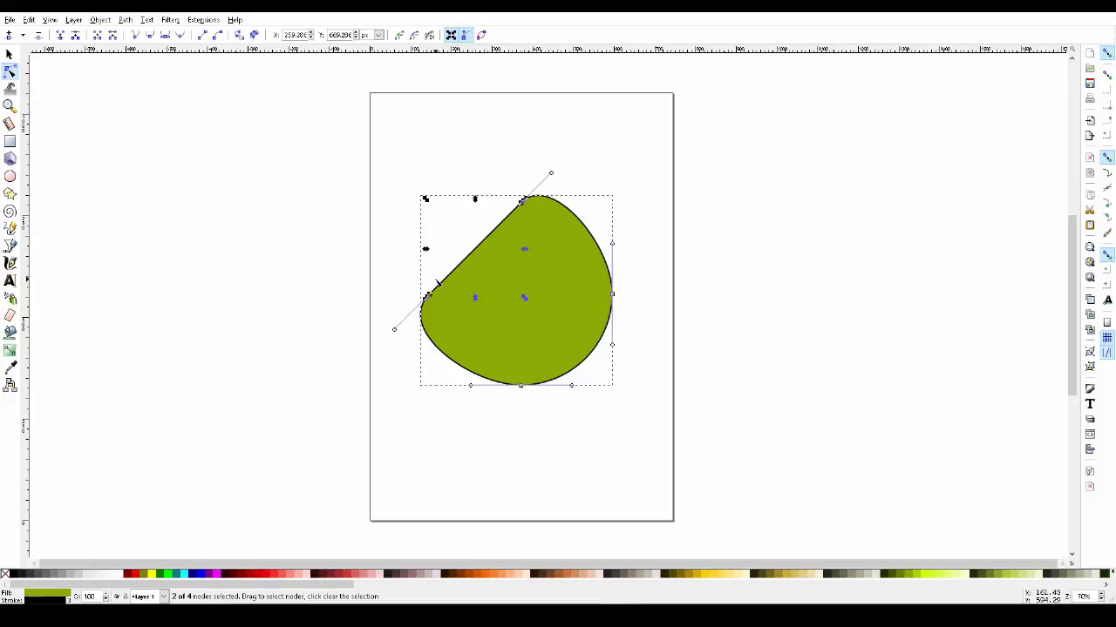
click(218, 36)
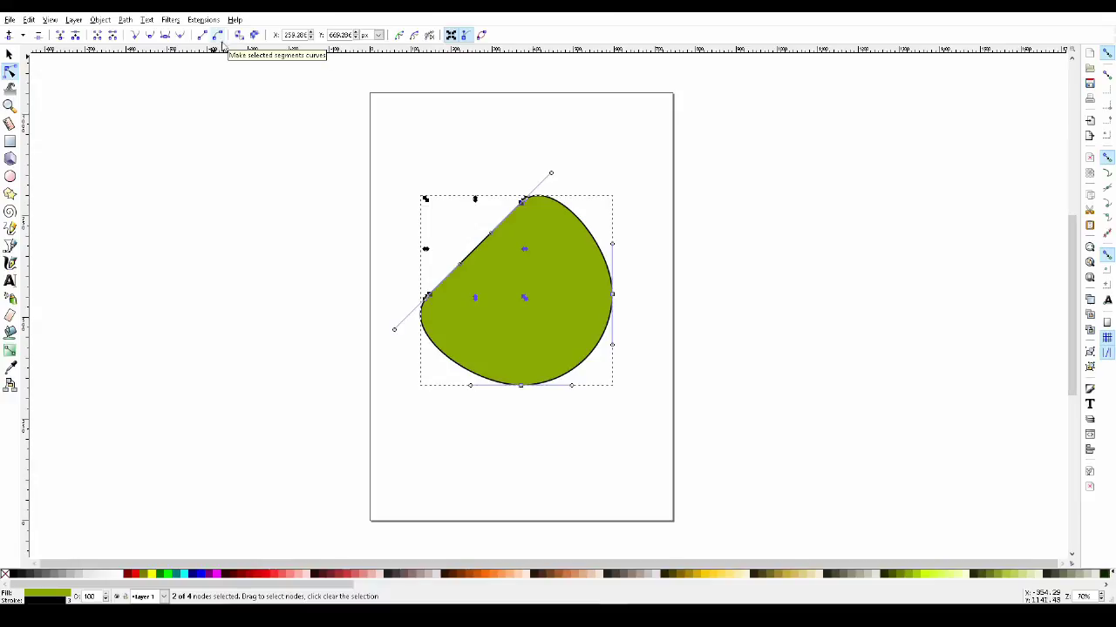